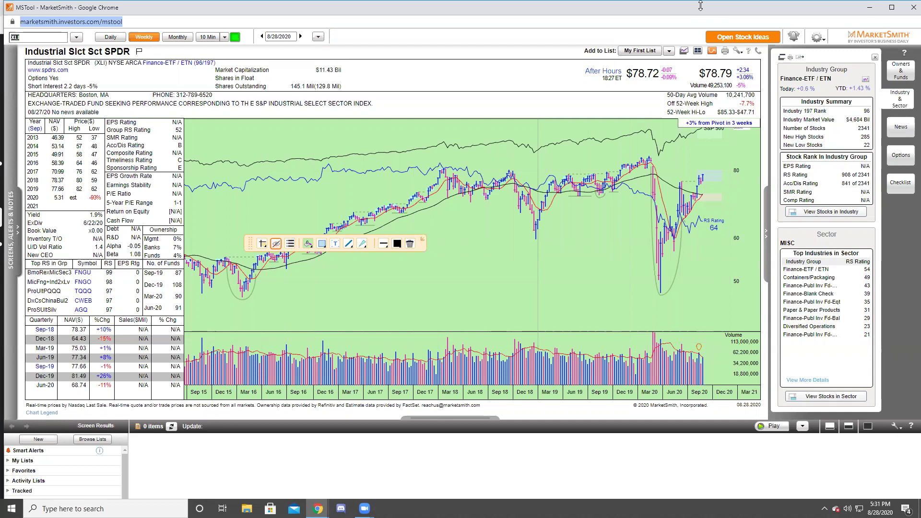
# - Bring Discord forward and open the #live-equities-updates channel for the August 28, 2020 opening update
pyautogui.click(317, 508)
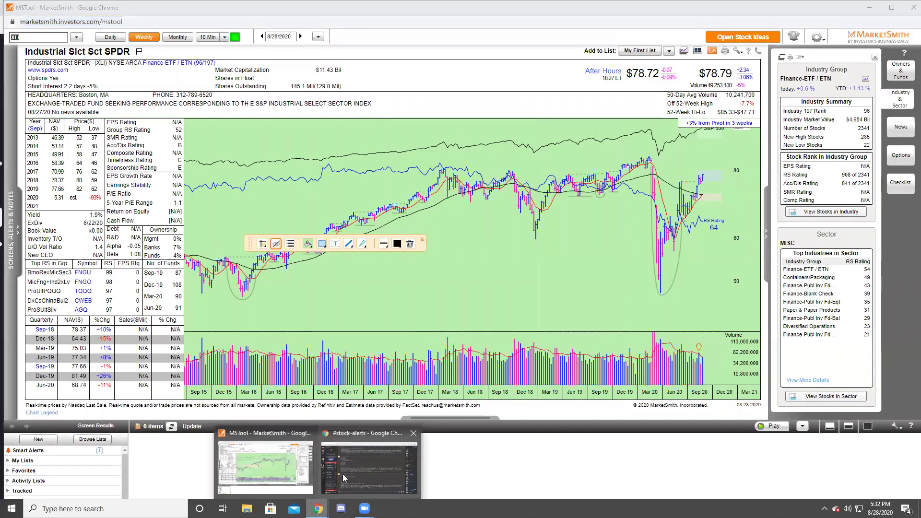
pyautogui.click(342, 474)
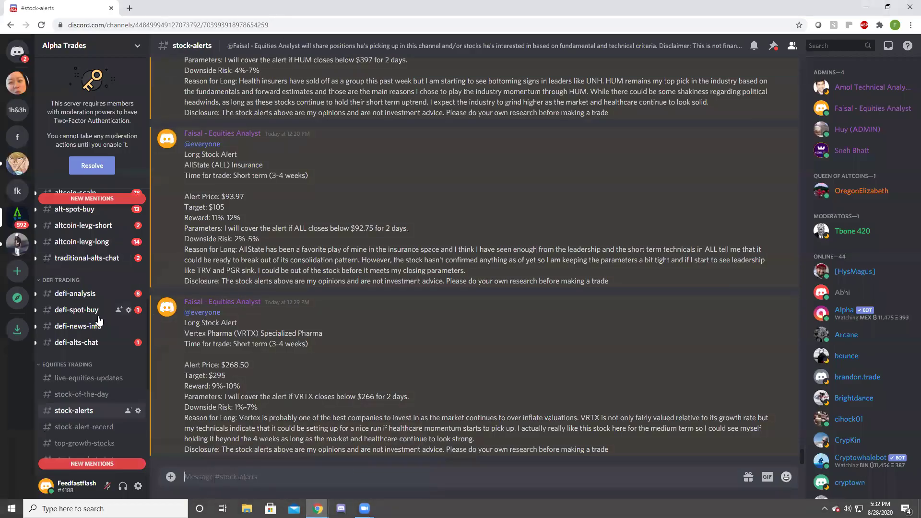
pyautogui.scroll(3, 100, 314)
pyautogui.scroll(5, 99, 316)
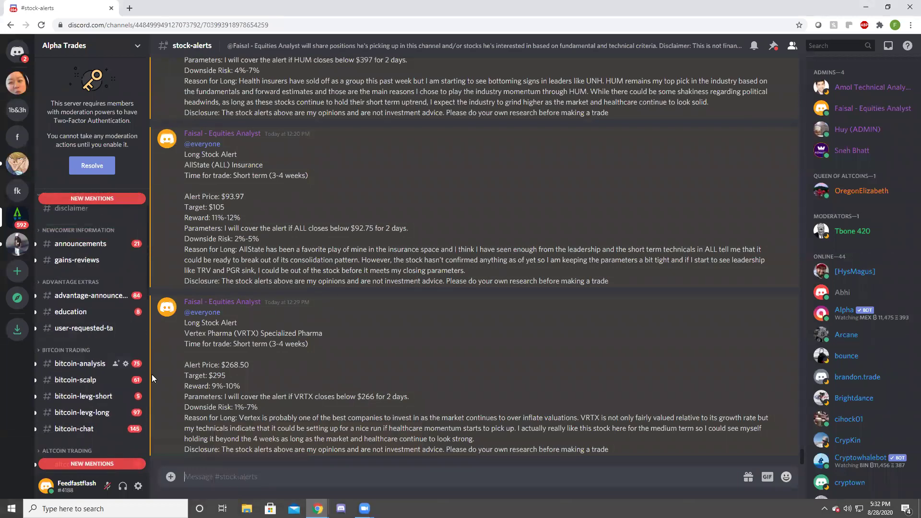
pyautogui.scroll(3, 237, 408)
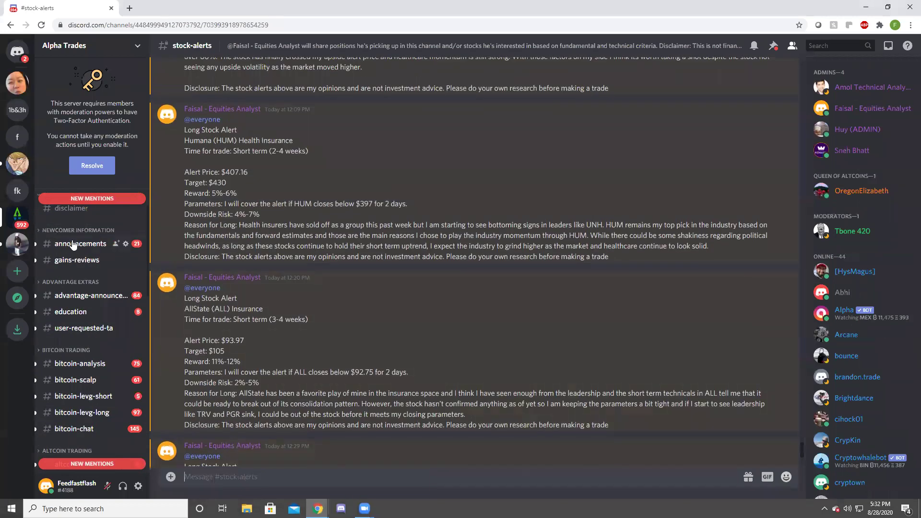
pyautogui.scroll(-3, 134, 328)
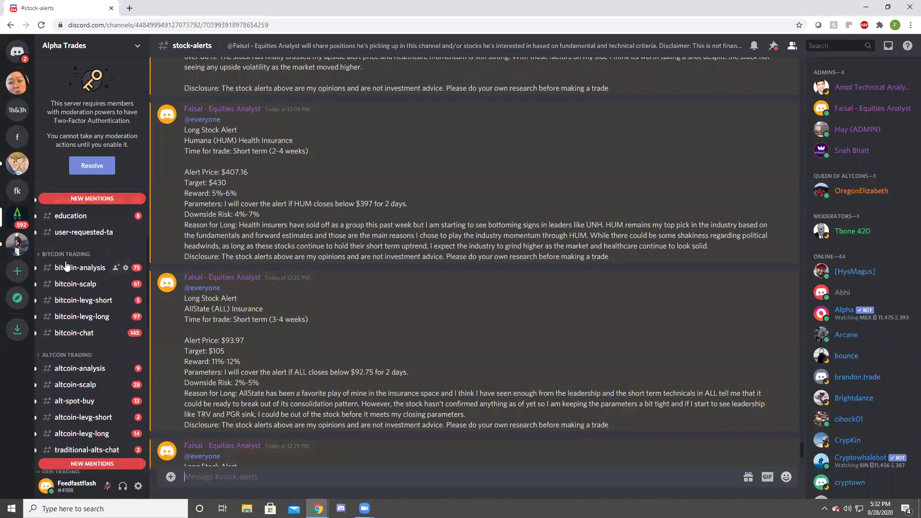
pyautogui.scroll(-5, 77, 338)
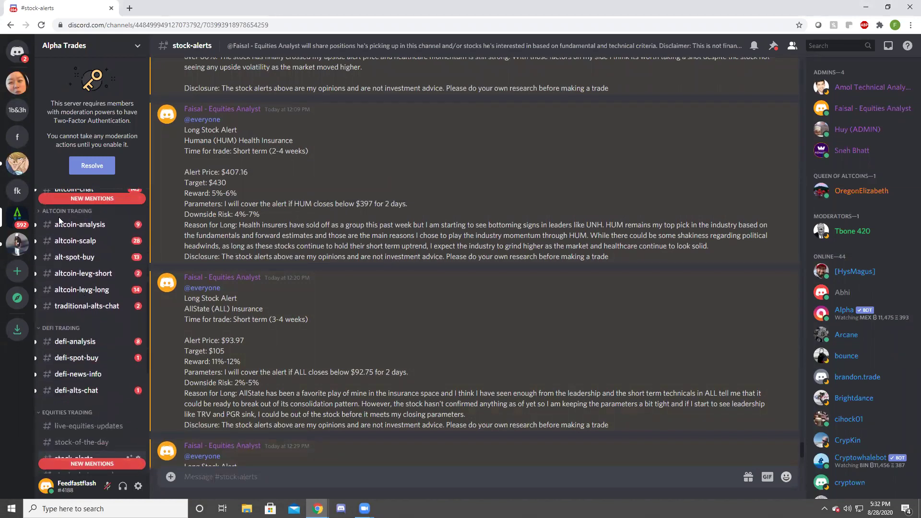
pyautogui.scroll(4, 60, 277)
pyautogui.scroll(2, 61, 278)
pyautogui.scroll(-8, 103, 335)
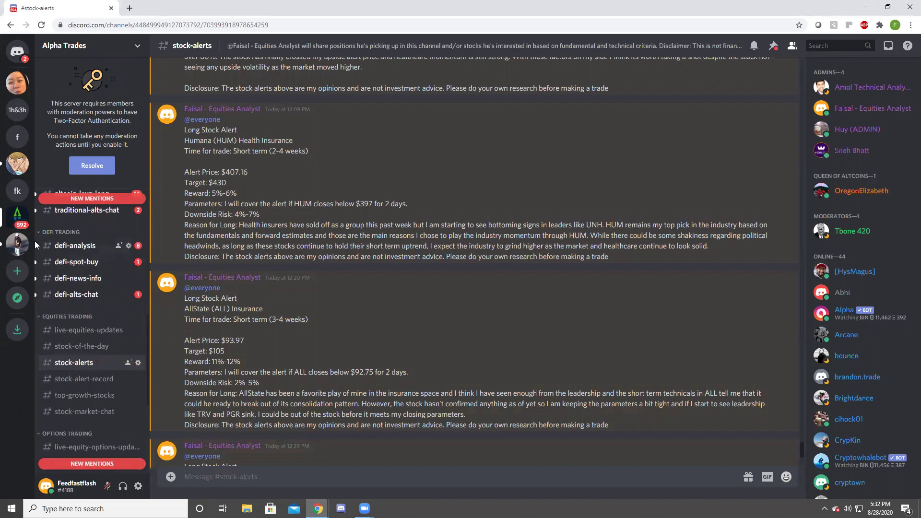
pyautogui.scroll(4, 99, 288)
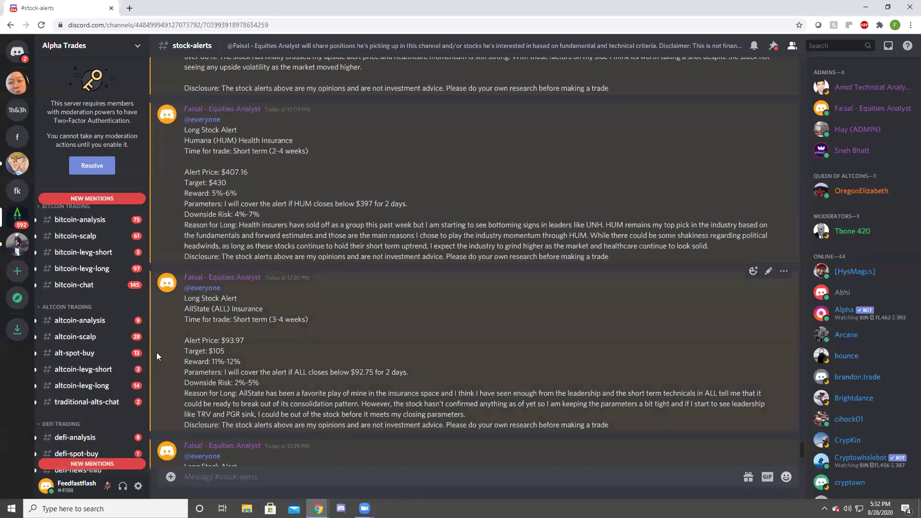
pyautogui.scroll(-3, 156, 355)
pyautogui.scroll(-4, 121, 373)
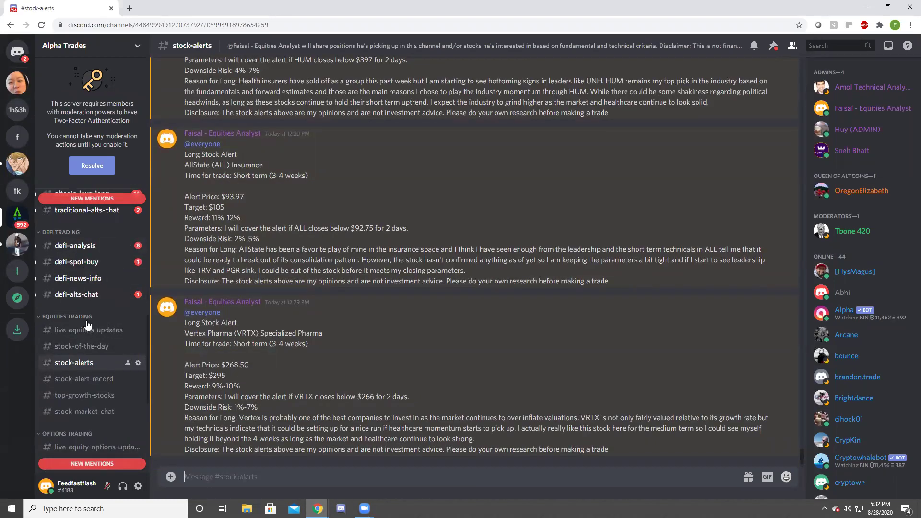
pyautogui.scroll(-2, 88, 328)
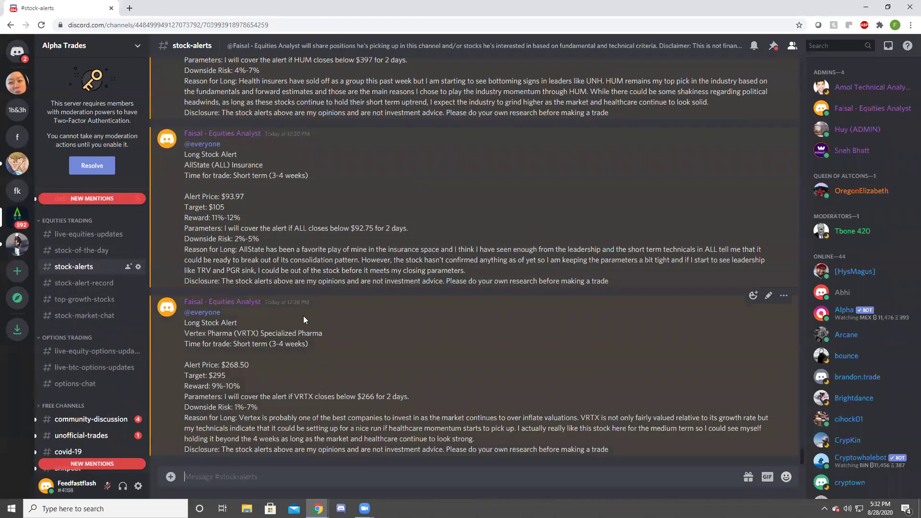
pyautogui.click(101, 233)
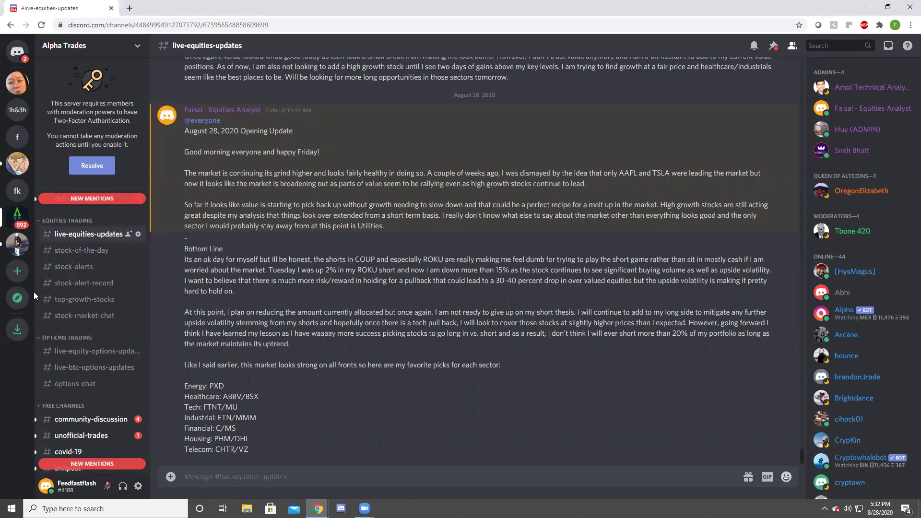
# - Return to the #stock-alerts channel with the HUM, ALL and VRTX long alerts
pyautogui.click(70, 271)
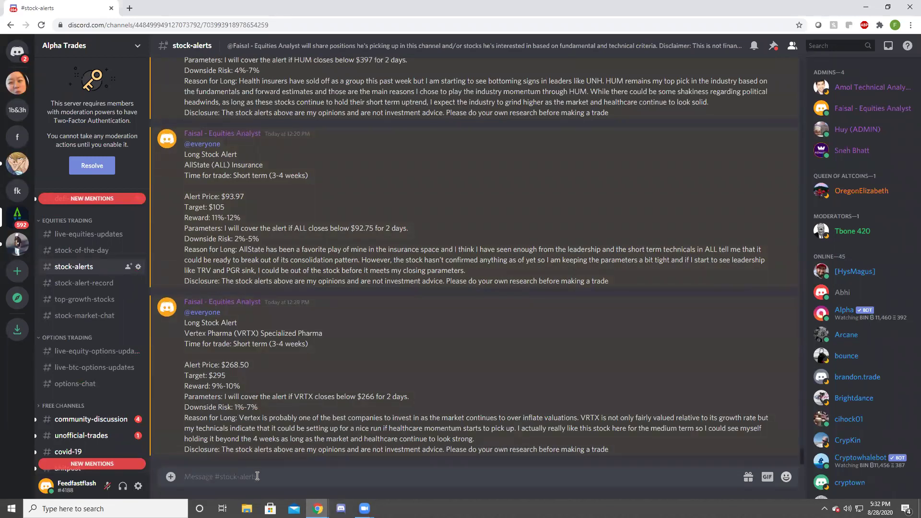
# - Bring the MarketSmith window with the weekly XLI chart back in front
pyautogui.moveTo(317, 507)
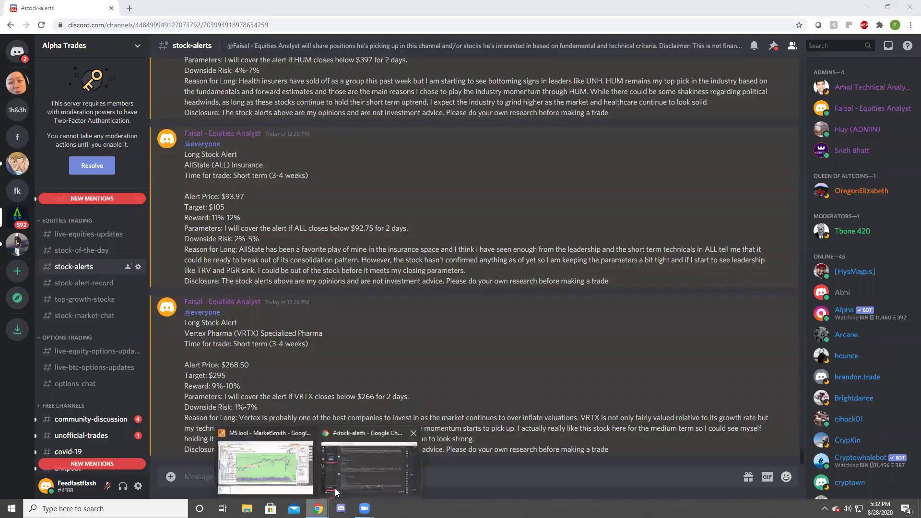
pyautogui.click(265, 477)
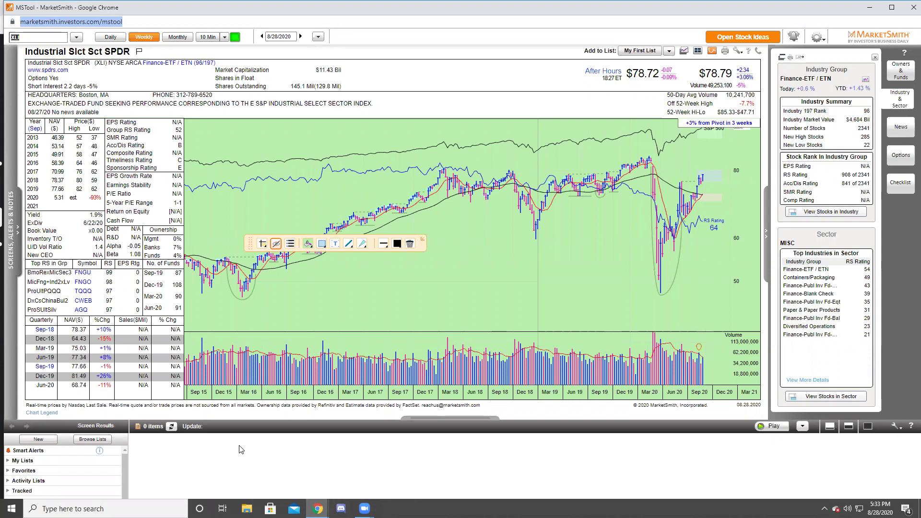
pyautogui.click(241, 450)
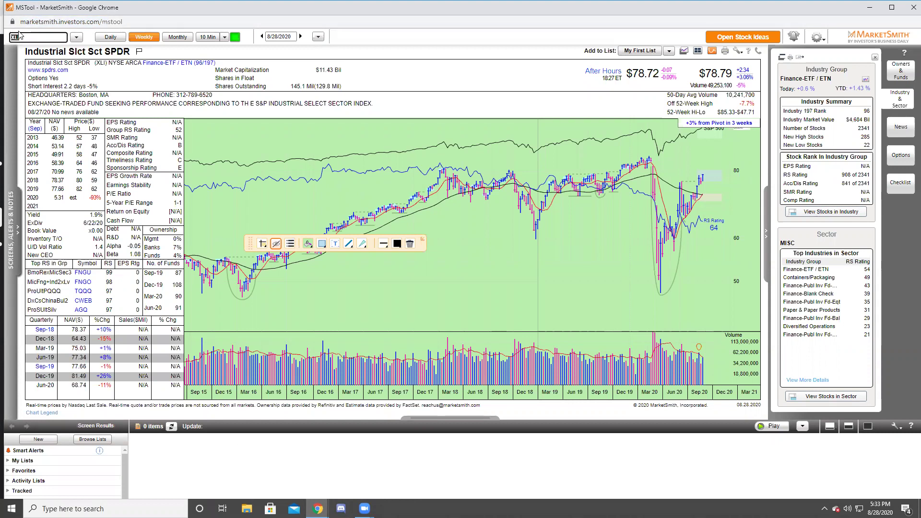
# - Replace XLI with the Salesforce (CRM) chart, then load the XLK Technology Select Sector chart
pyautogui.click(32, 37)
pyautogui.press('BackSpace')
pyautogui.write('CRM')
pyautogui.press('Return')
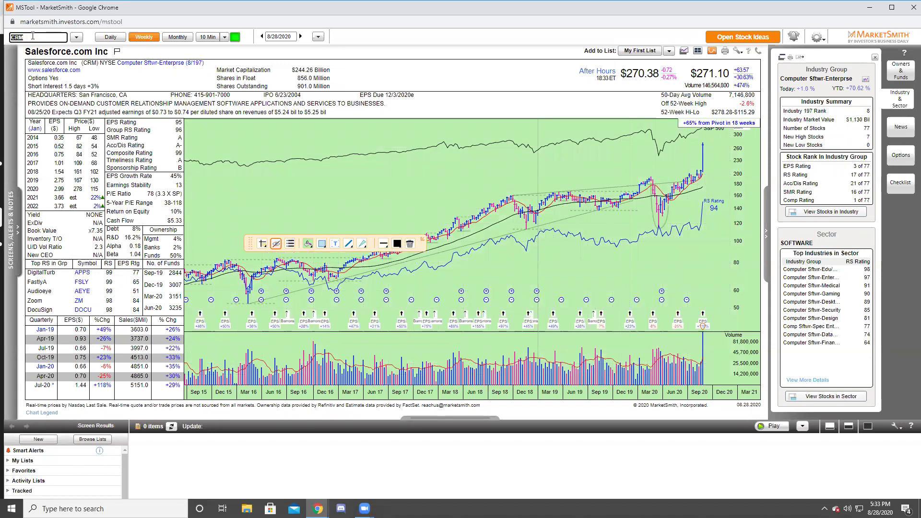
pyautogui.write('XLK')
pyautogui.press('Return')
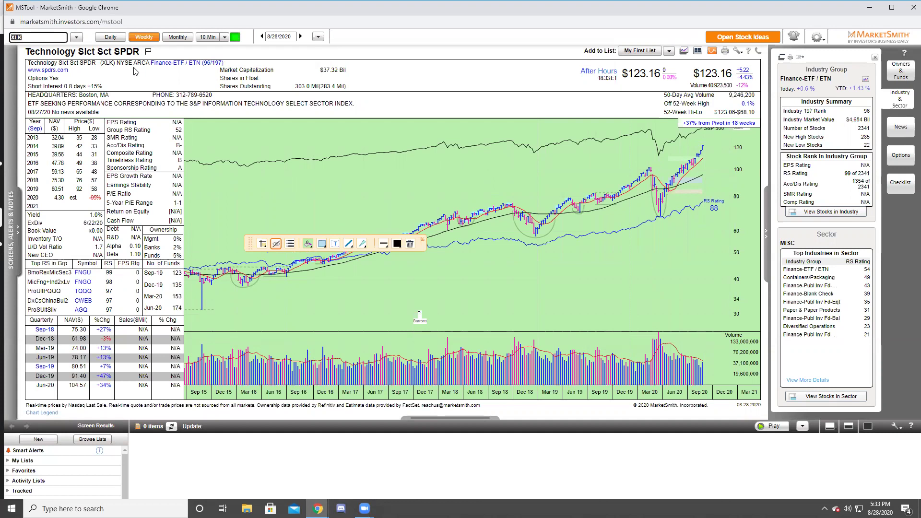
# - Load Shopify (SHOP) on daily bars, then view the Tesla (TSLA) and Amazon.com (AMZN) charts
pyautogui.write('SHOP')
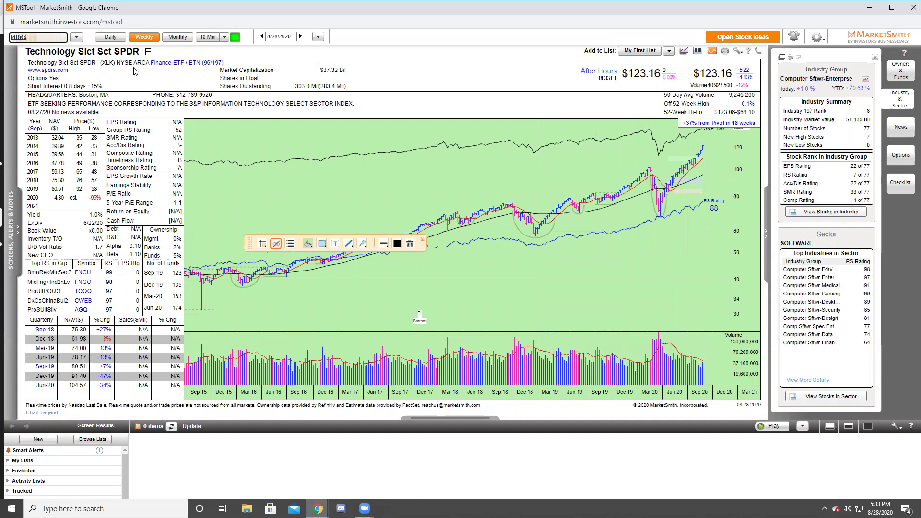
pyautogui.press('Return')
pyautogui.click(110, 37)
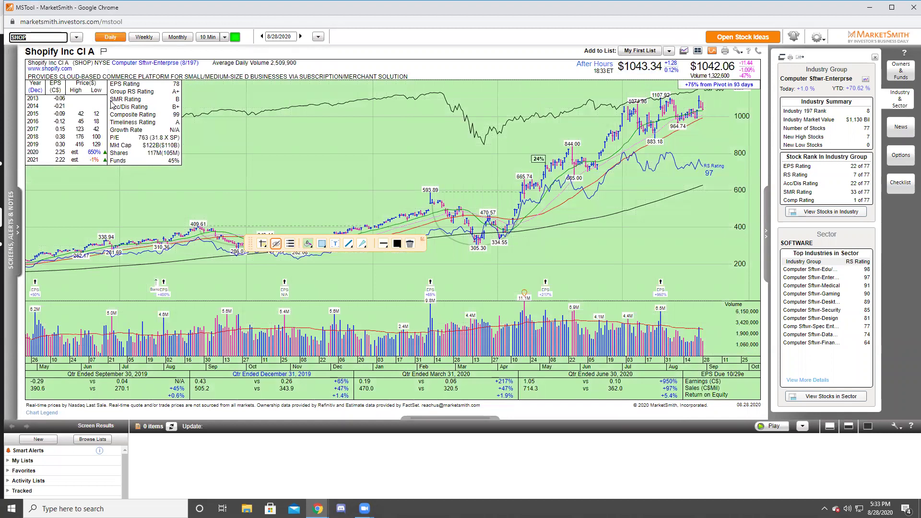
pyautogui.write('TSLA')
pyautogui.press('Return')
pyautogui.press('BackSpace')
pyautogui.write('TSLA')
pyautogui.press('Return')
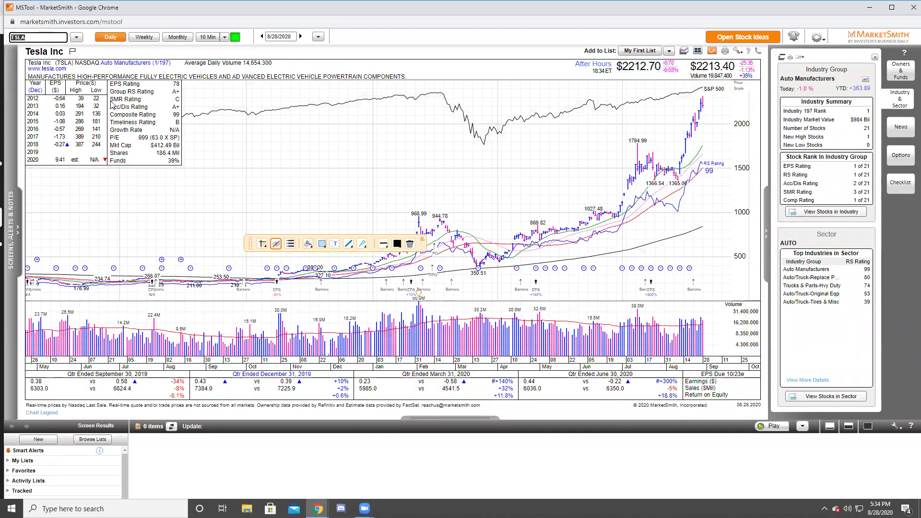
pyautogui.write('AMZN')
pyautogui.press('Return')
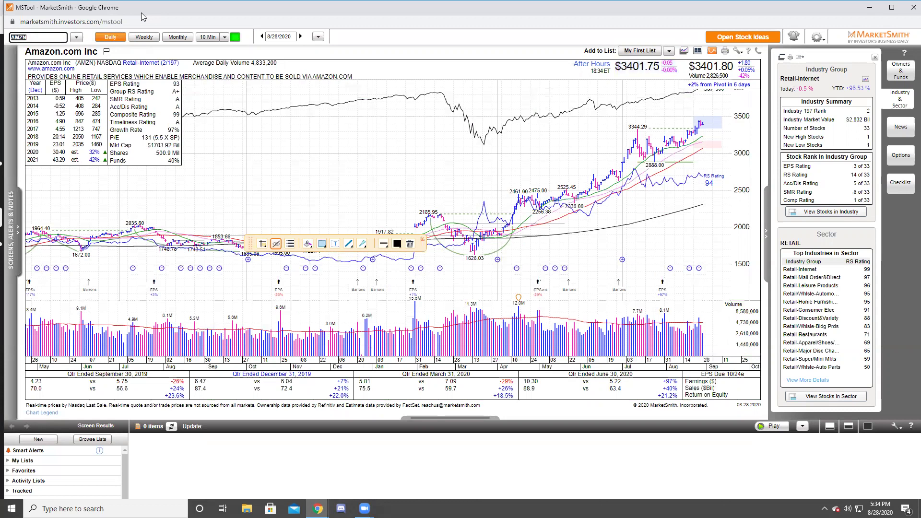
# - Load the Roku (ROKU) daily chart, then the Coupa Software (COUP) daily chart
pyautogui.write('ROKU')
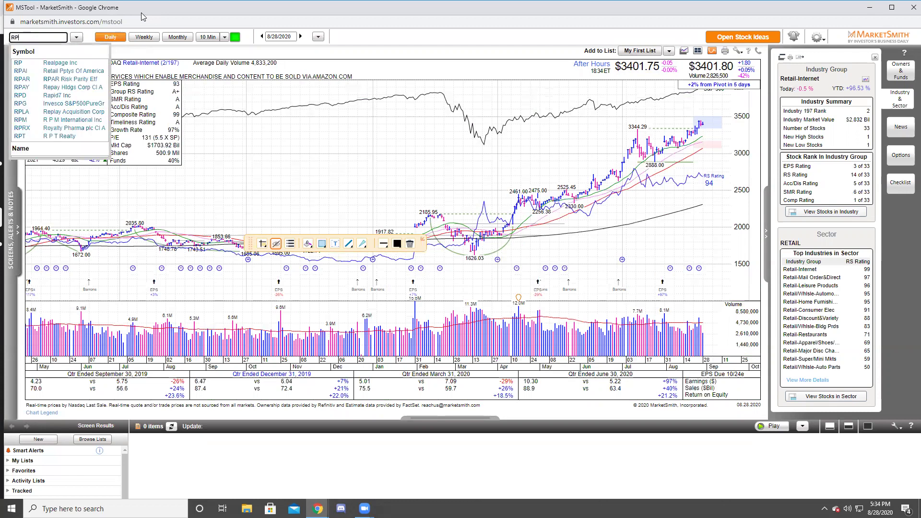
pyautogui.press('Return')
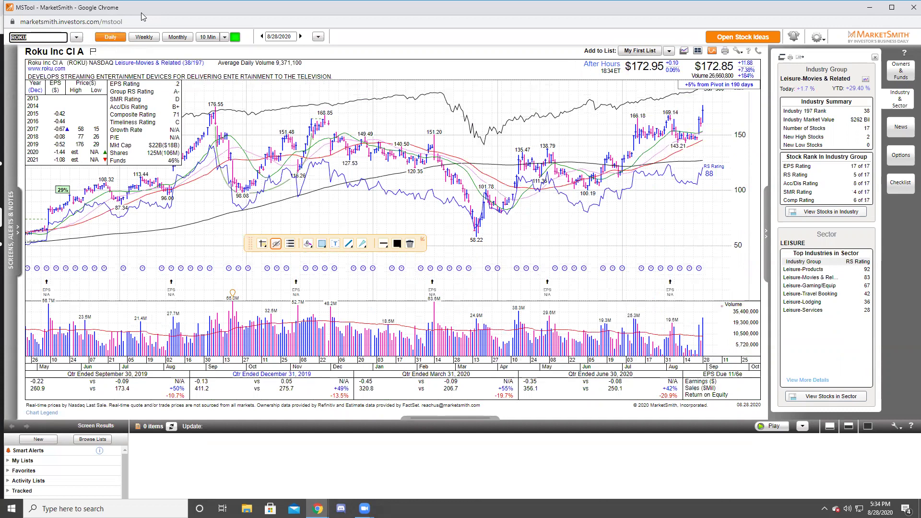
pyautogui.write('COUP')
pyautogui.press('Return')
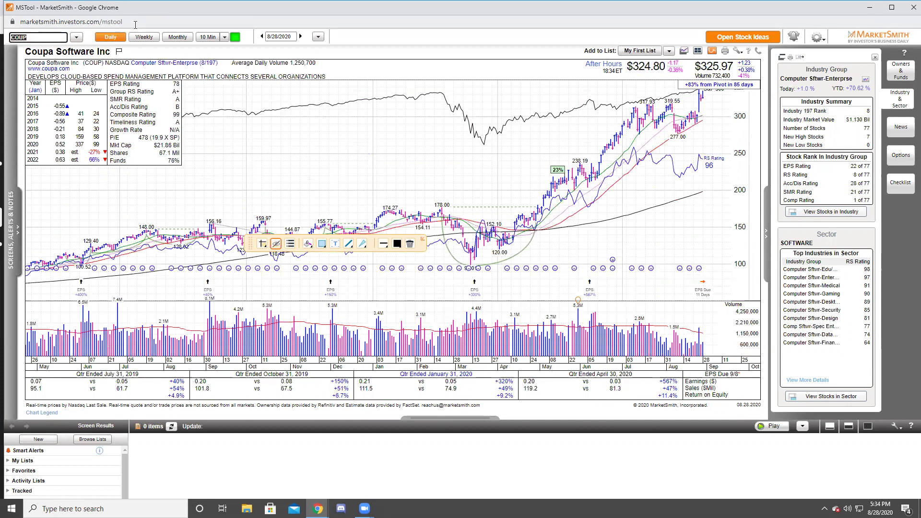
# - Switch the Coupa Software (COUP) chart to weekly bars
pyautogui.click(144, 38)
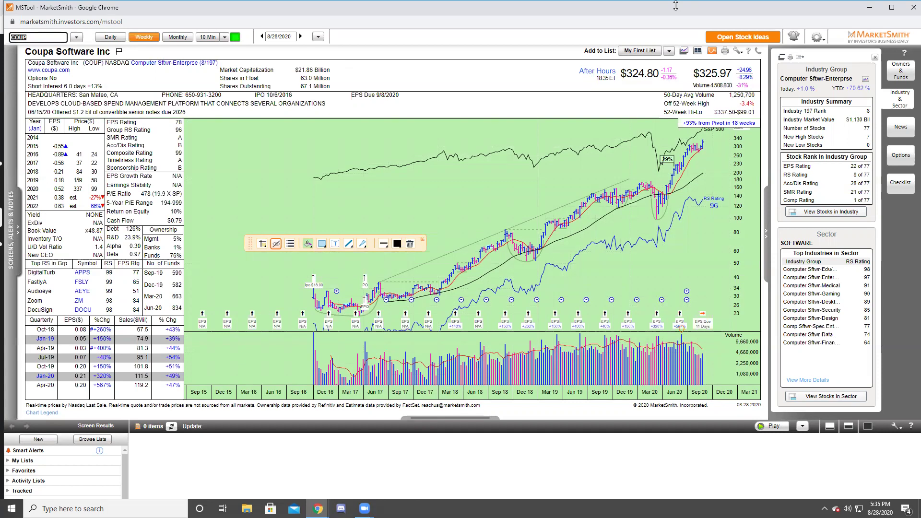
# - Load the Roku Inc (ROKU) weekly chart with its Leisure-Movies & Related rankings
pyautogui.write('ROKU')
pyautogui.press('Return')
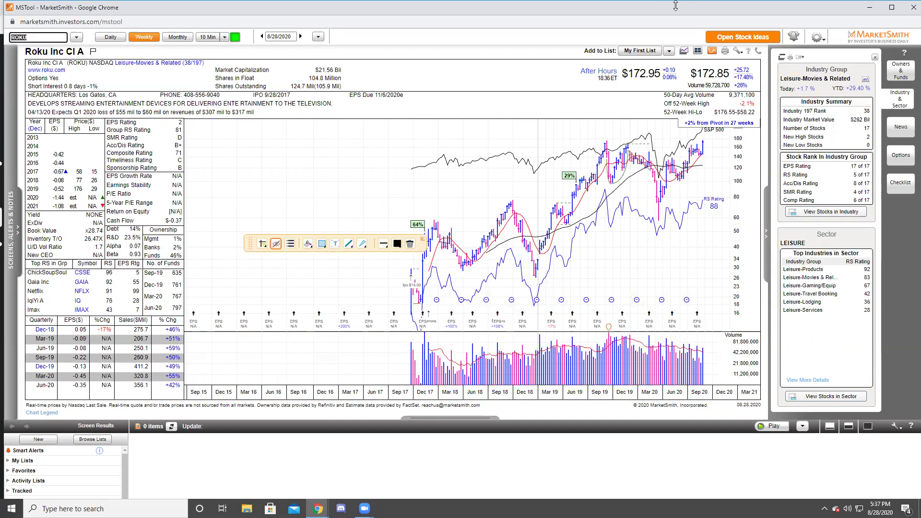
# - Load the Penn National Gaming (PENN) weekly chart with its Leisure-Gaming/Equip rankings
pyautogui.write('PENN')
pyautogui.press('Return')
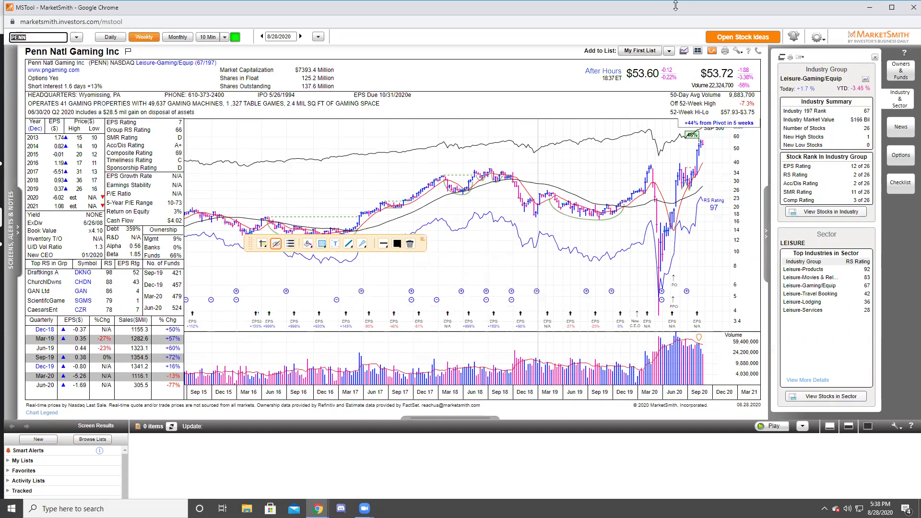
# - Load the weekly charts for Las Vegas Sands (LVS), MGM Resorts (MGM) and Wynn (WYNN)
pyautogui.write('LVS')
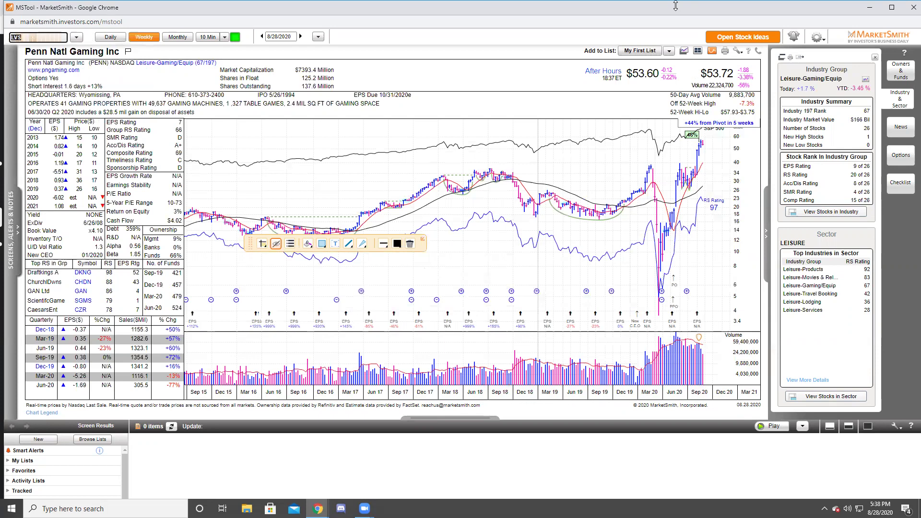
pyautogui.press('Return')
pyautogui.write('MGM')
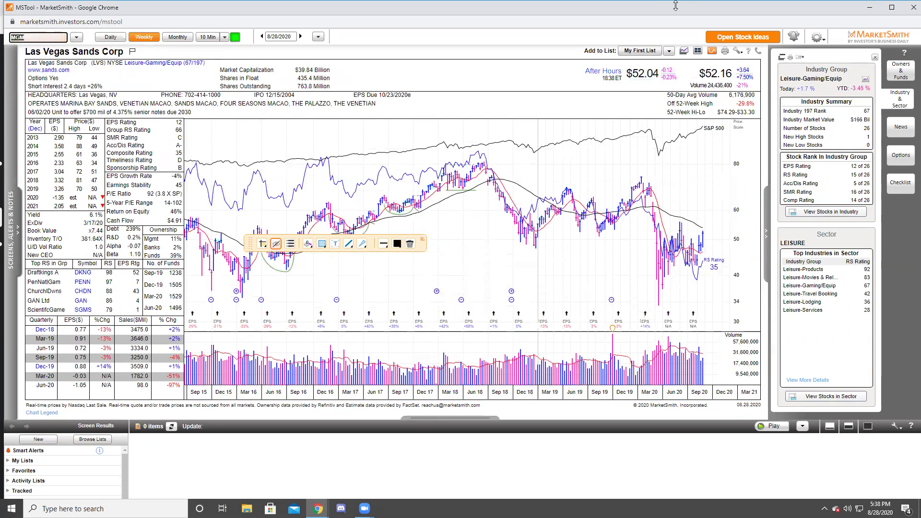
pyautogui.press('Return')
pyautogui.write('E')
pyautogui.press('BackSpace')
pyautogui.write('WY')
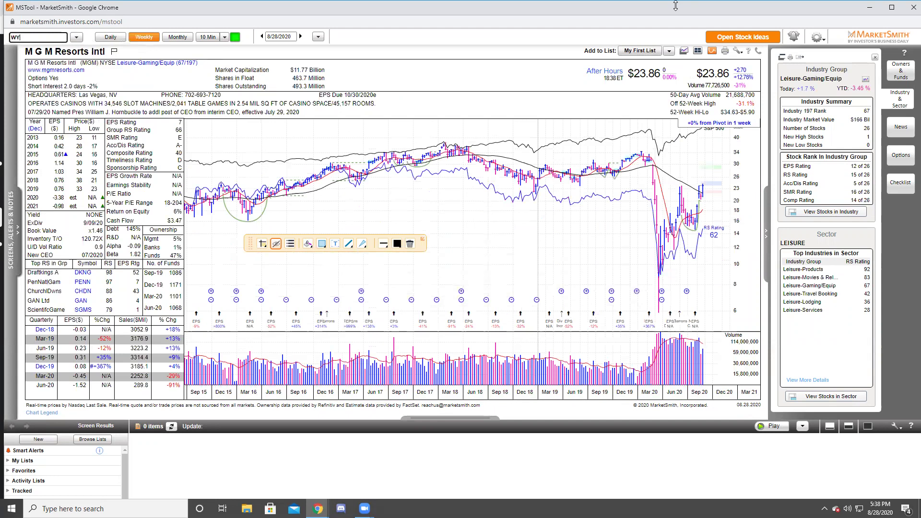
pyautogui.write('NN')
pyautogui.press('Return')
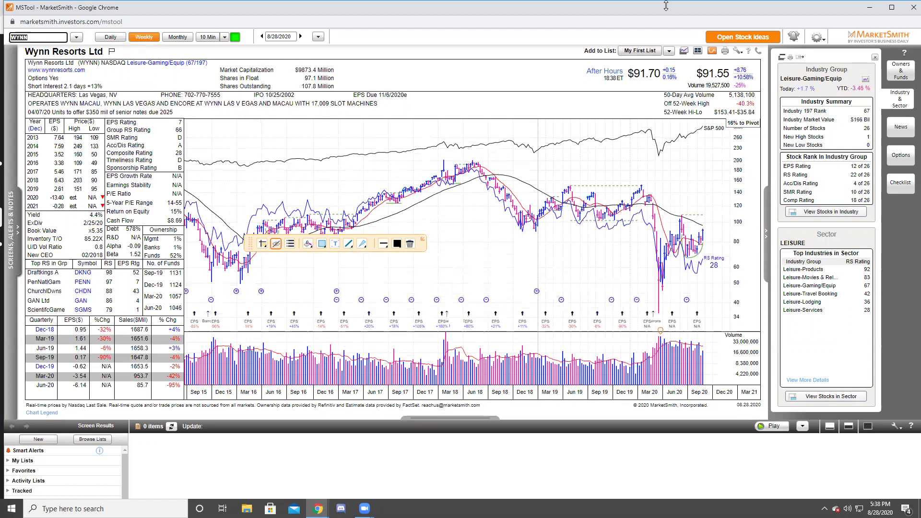
# - Switch to daily bars and review Wynn, Las Vegas Sands and MGM daily charts
pyautogui.press('d')
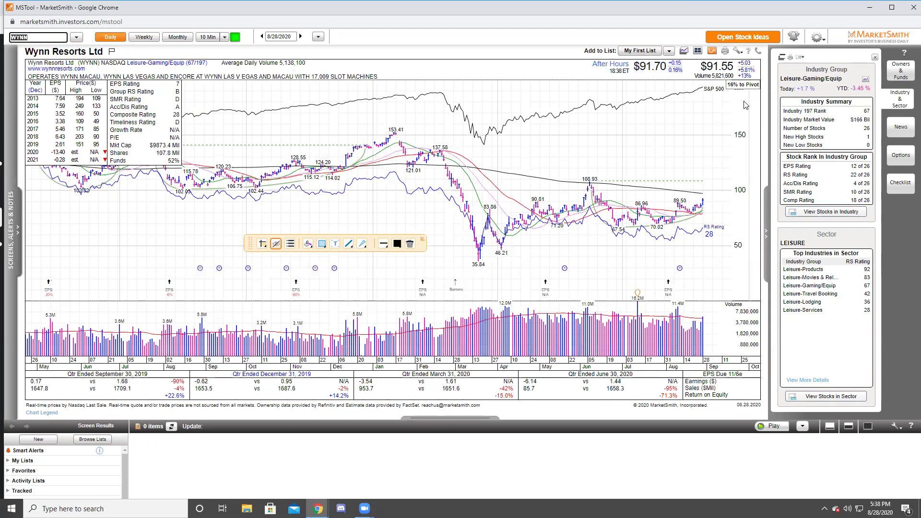
pyautogui.write('LVS')
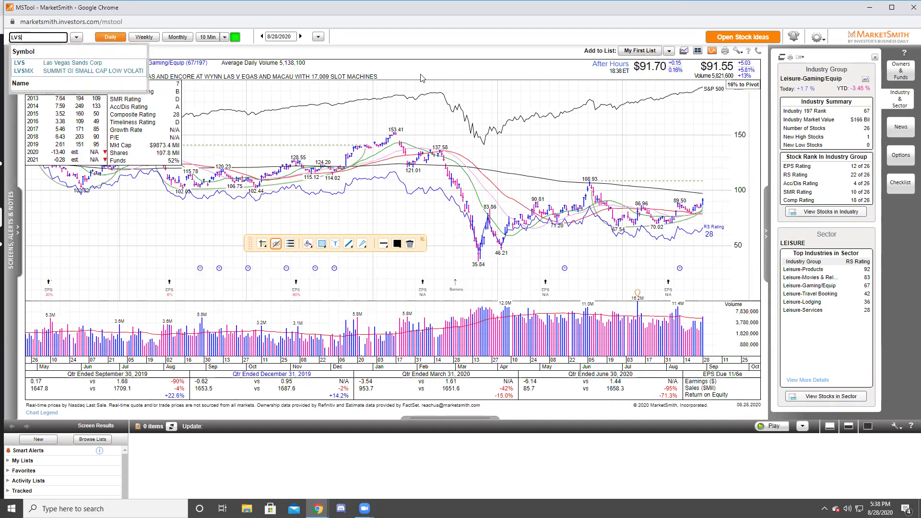
pyautogui.press('Return')
pyautogui.write('MGM')
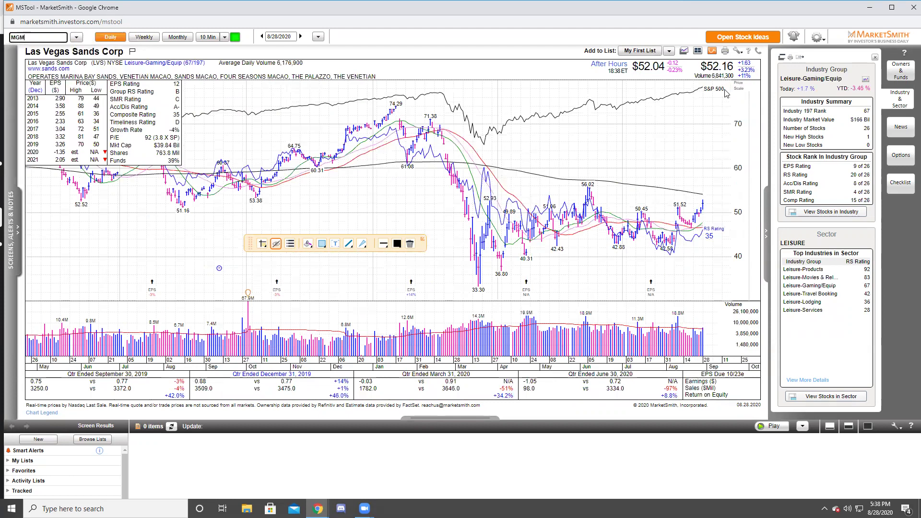
pyautogui.press('Return')
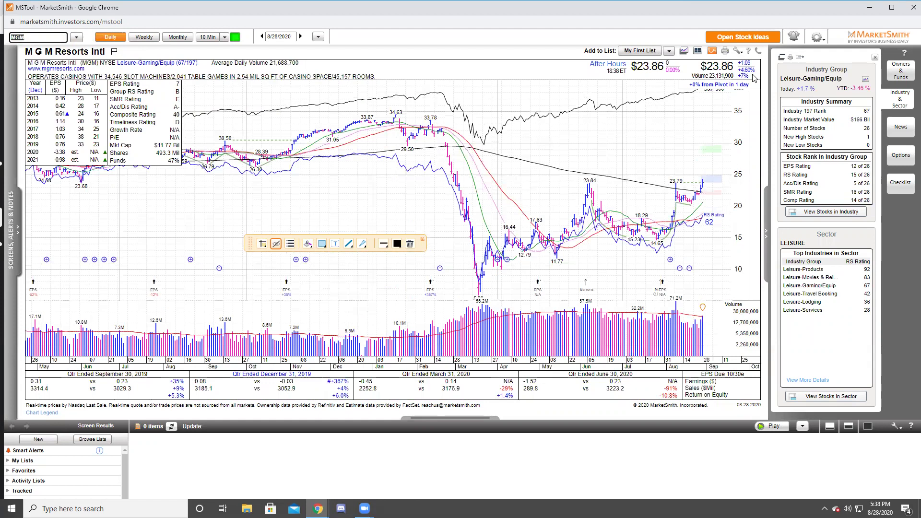
# - Load the Penn National Gaming (PENN) daily chart, then start entering a ticker beginning with D
pyautogui.write('PENN')
pyautogui.press('Return')
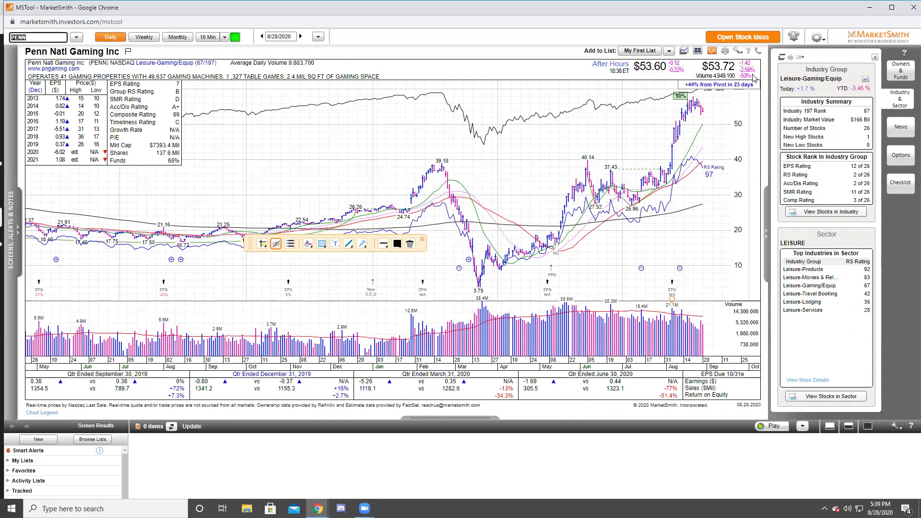
pyautogui.write('D')
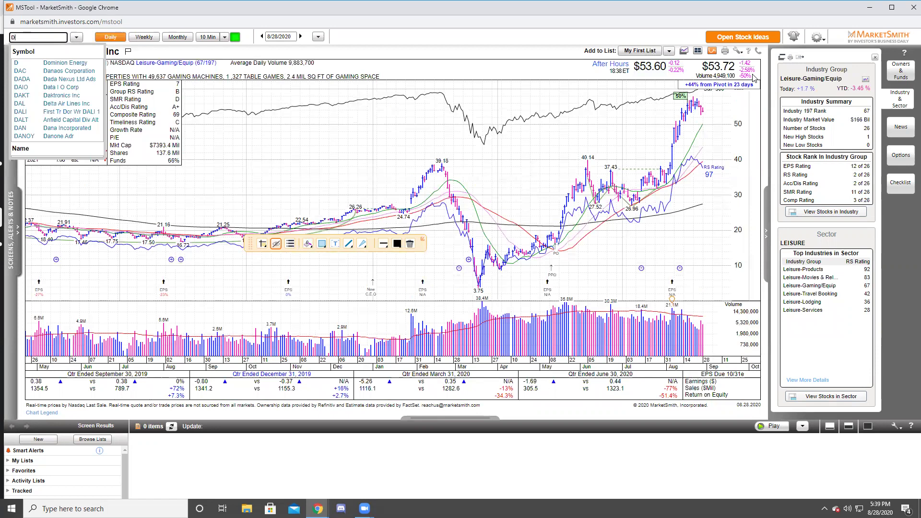
# - Load the DraftKings Inc Cl A (DKNG) daily chart in place of Penn National Gaming
pyautogui.write('KNG')
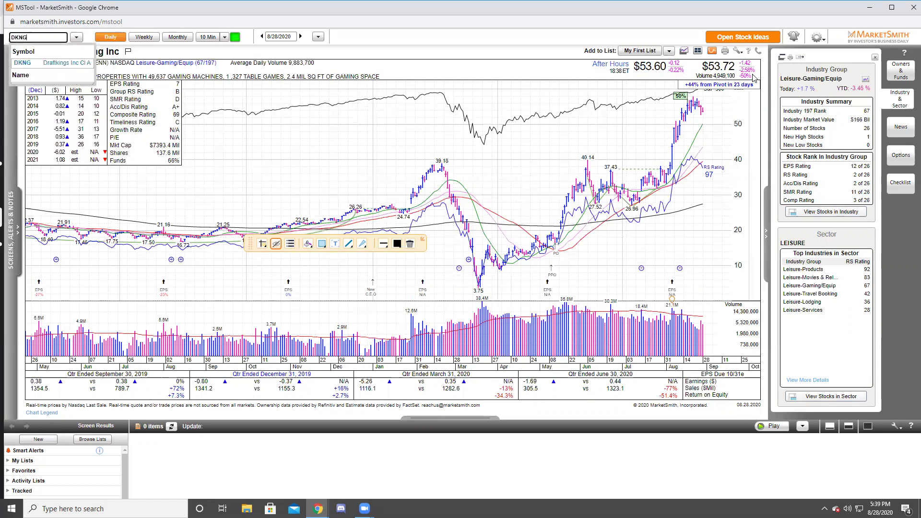
pyautogui.press('Return')
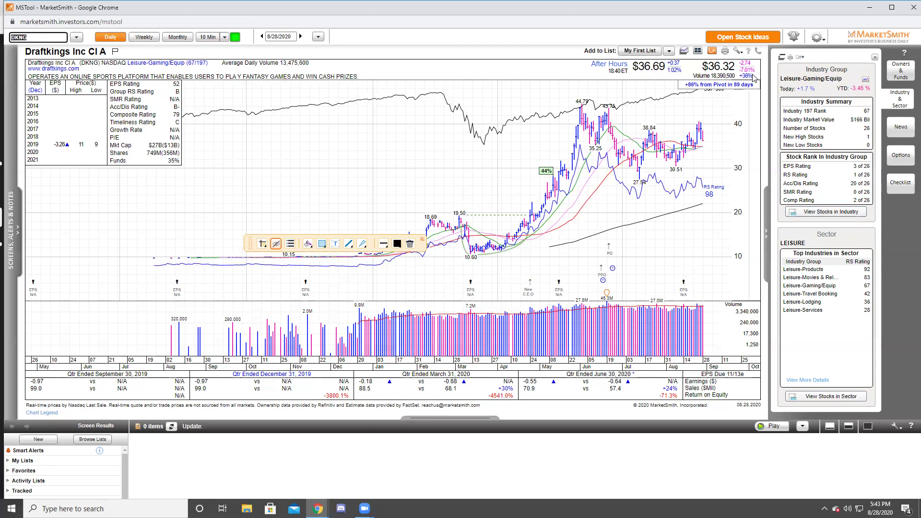
# - Load the ITA, XLE and XLF sector ETF charts one after another
pyautogui.write('ITA')
pyautogui.press('Return')
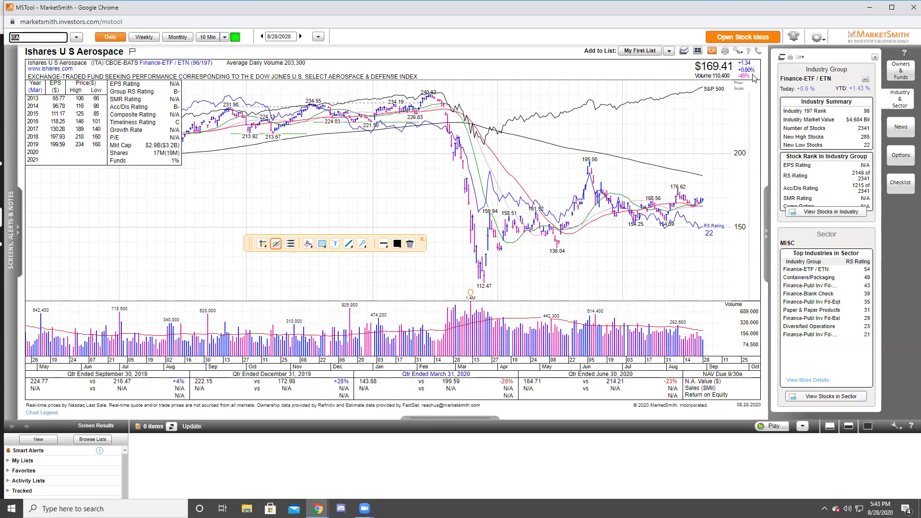
pyautogui.write('XLE')
pyautogui.press('Return')
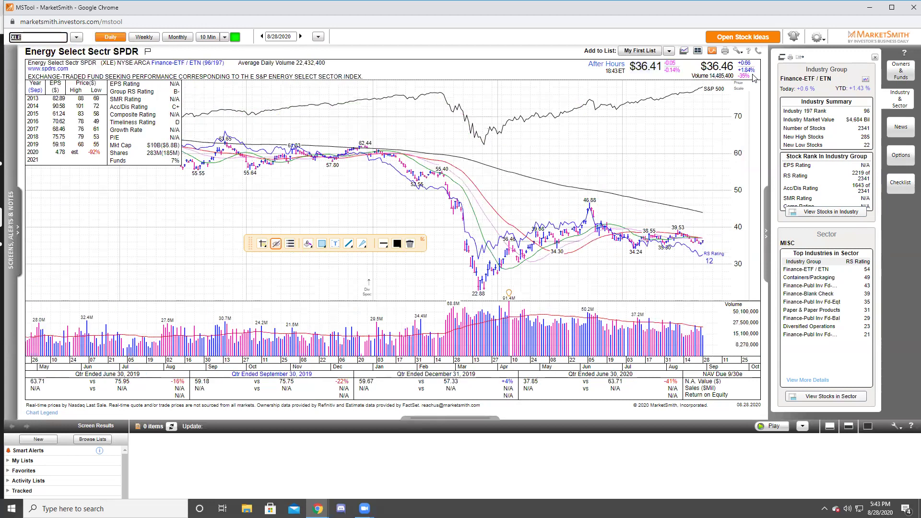
pyautogui.write('XLF')
pyautogui.press('Return')
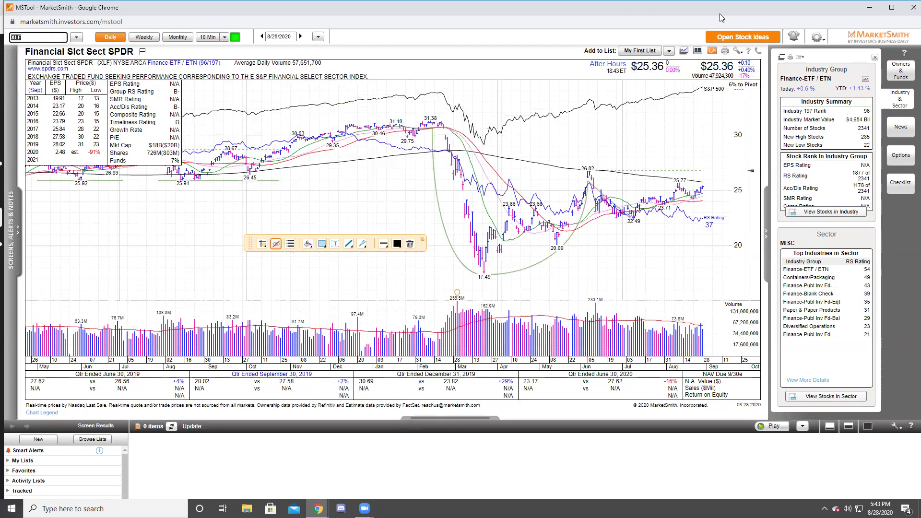
# - View XLF on weekly bars, return to daily, then load the XLI industrials chart
pyautogui.click(144, 37)
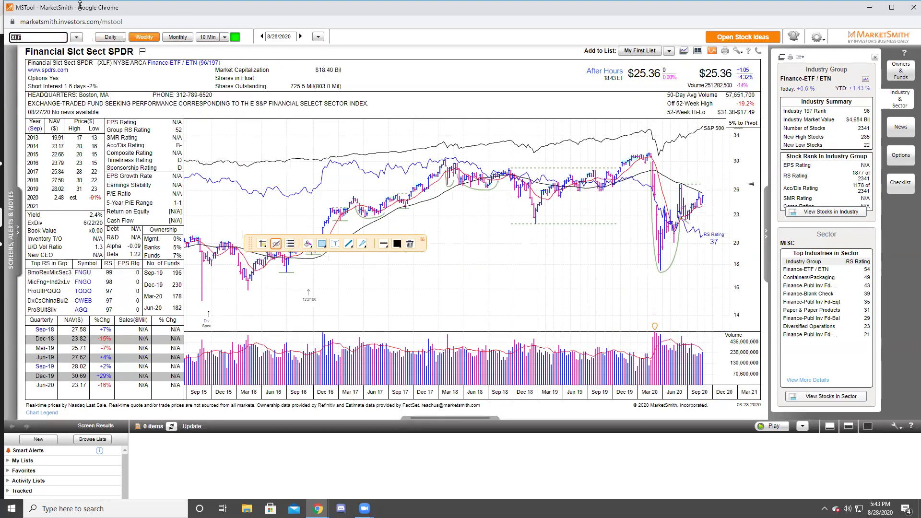
pyautogui.click(110, 37)
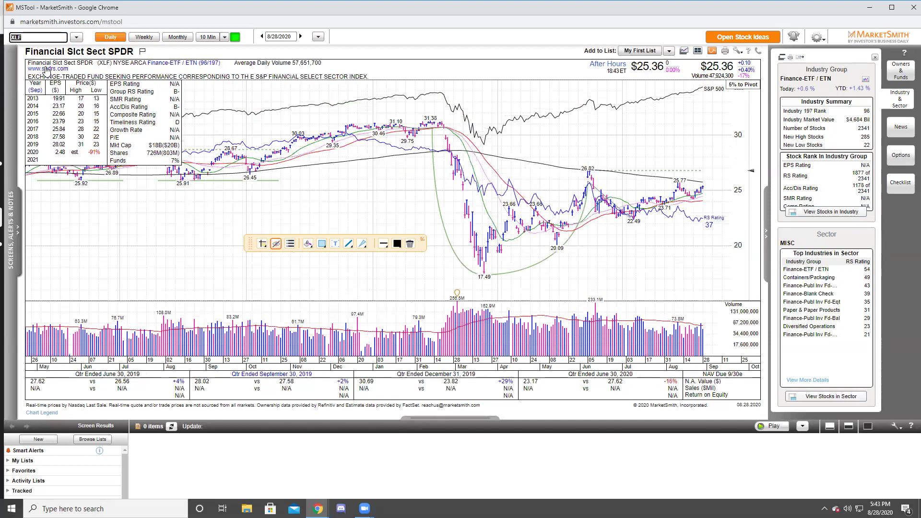
pyautogui.write('XLI')
pyautogui.press('Return')
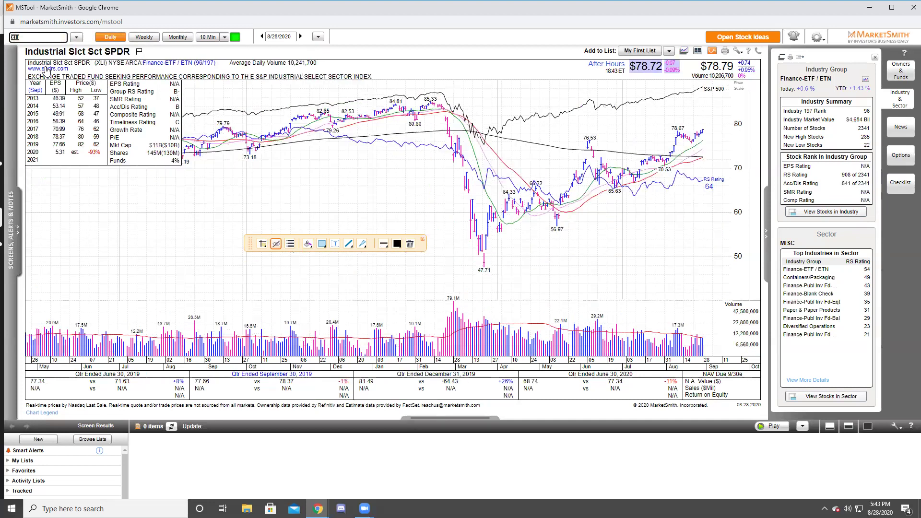
# - Load the Technology Select Sector SPDR (XLK) daily chart
pyautogui.write('XLK')
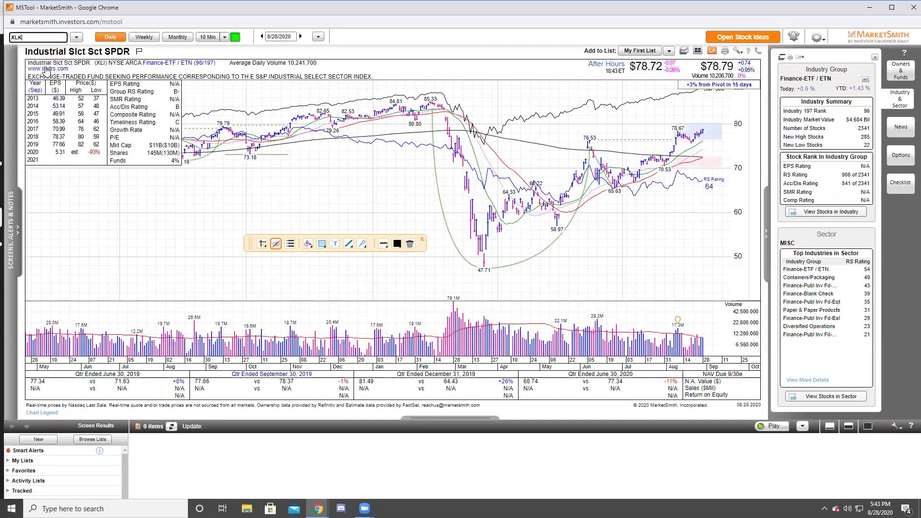
pyautogui.press('Return')
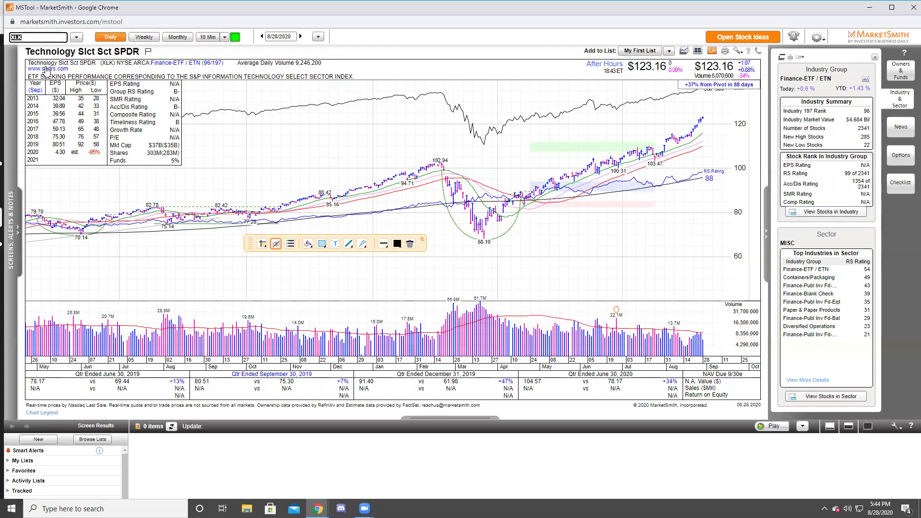
# - Load Abbott (ABT), then Boston Scientific (BSX), ending on the Medtronic (MDT) daily chart
pyautogui.write('ABT')
pyautogui.press('Return')
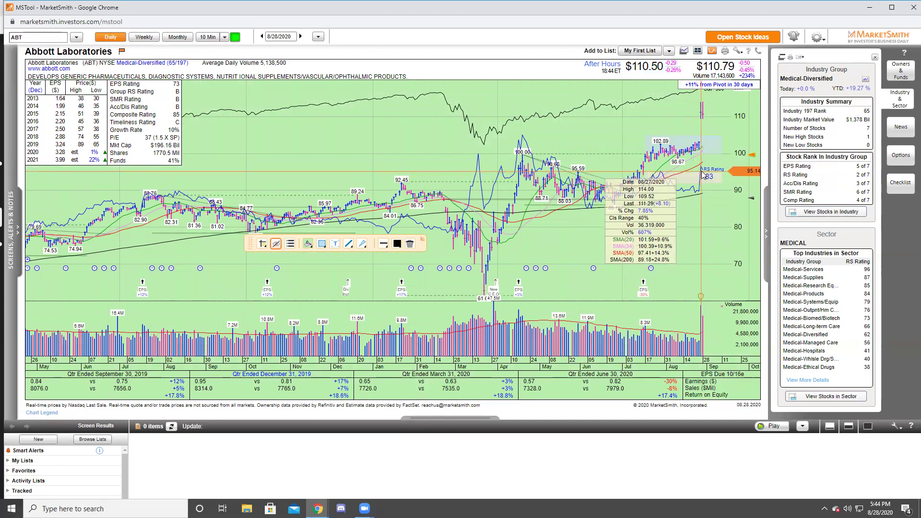
pyautogui.write('BAS')
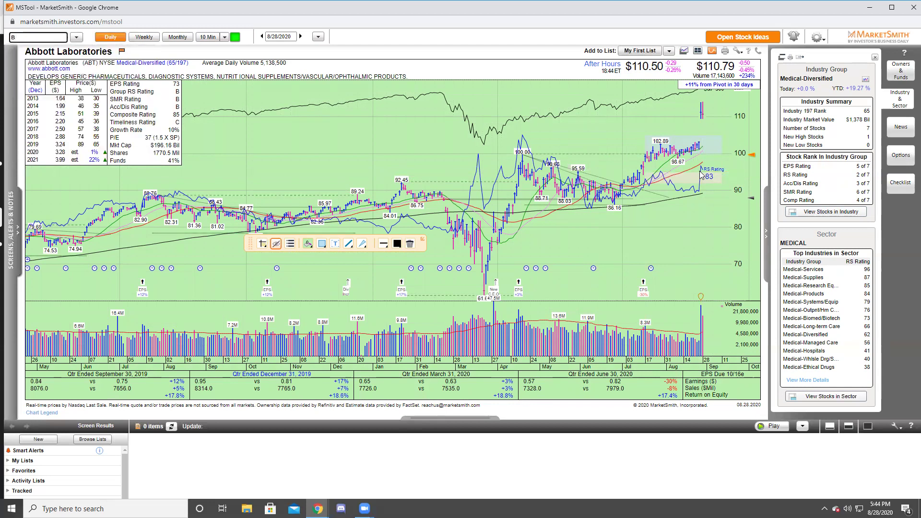
pyautogui.write('SX')
pyautogui.press('Return')
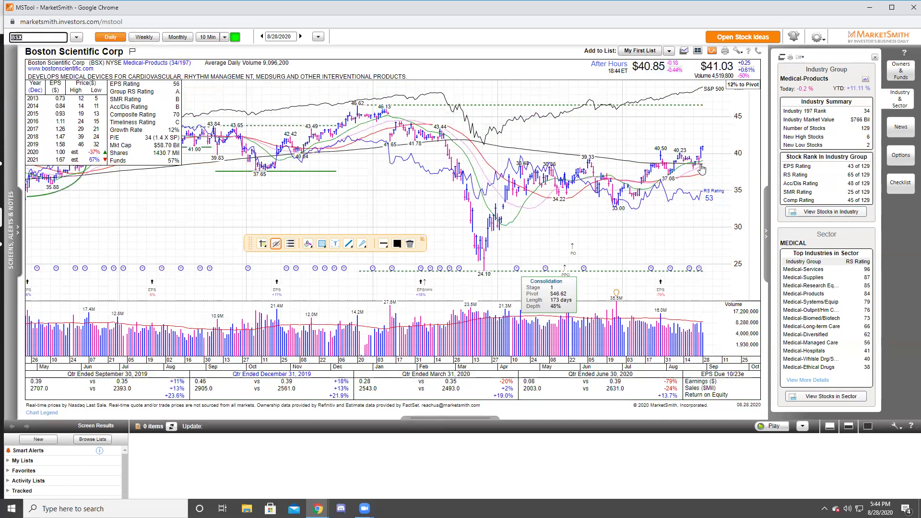
pyautogui.write('MDT')
pyautogui.press('Return')
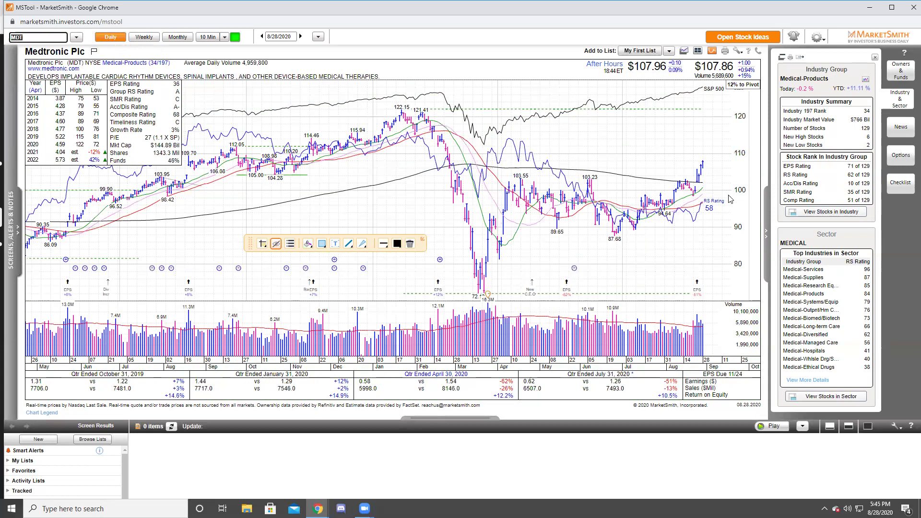
# - Load the Salesforce (CRM) chart, then the Workday (WDAY) daily chart
pyautogui.write('CRM')
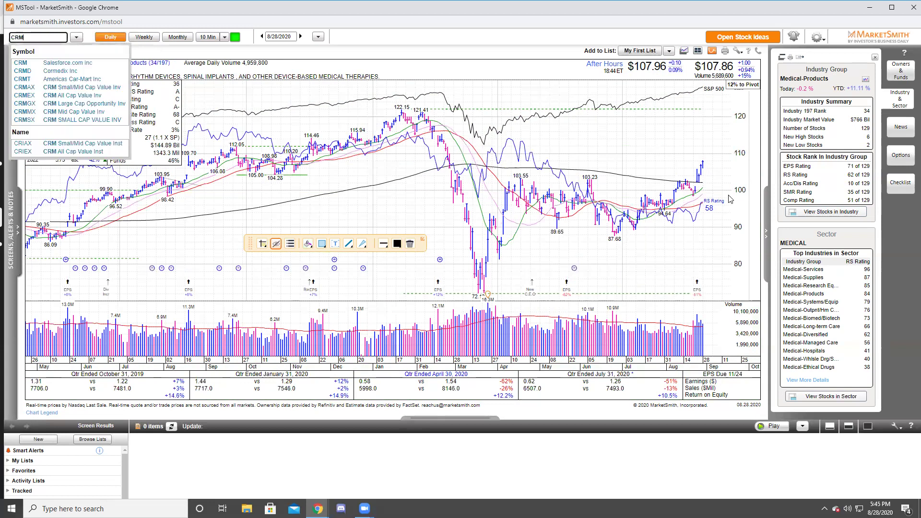
pyautogui.press('Return')
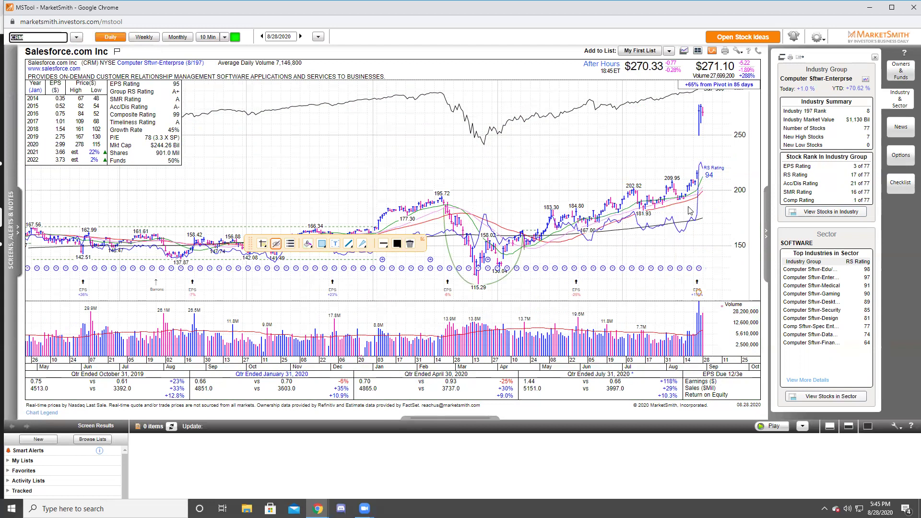
pyautogui.write('WDAY')
pyautogui.press('Return')
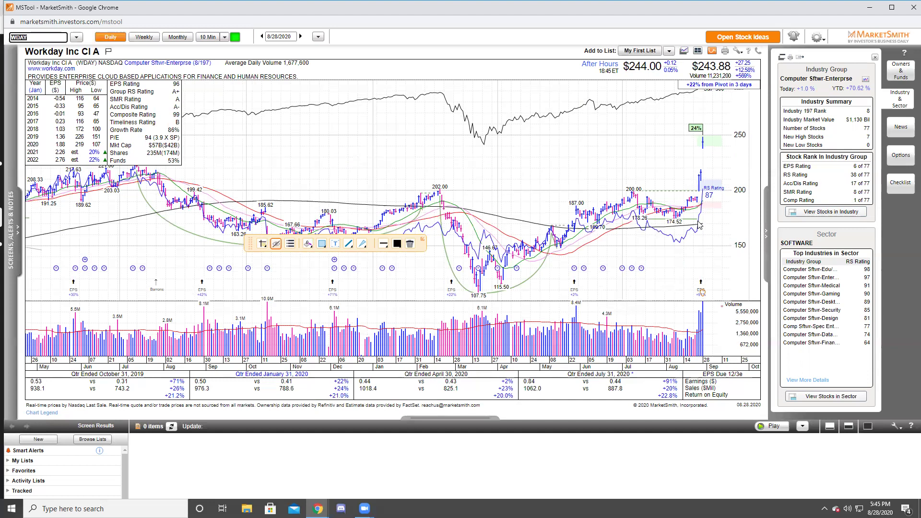
# - Load the Marriott Vacations (VAC) daily chart with its Leisure-Services industry data
pyautogui.write('VAC')
pyautogui.press('Return')
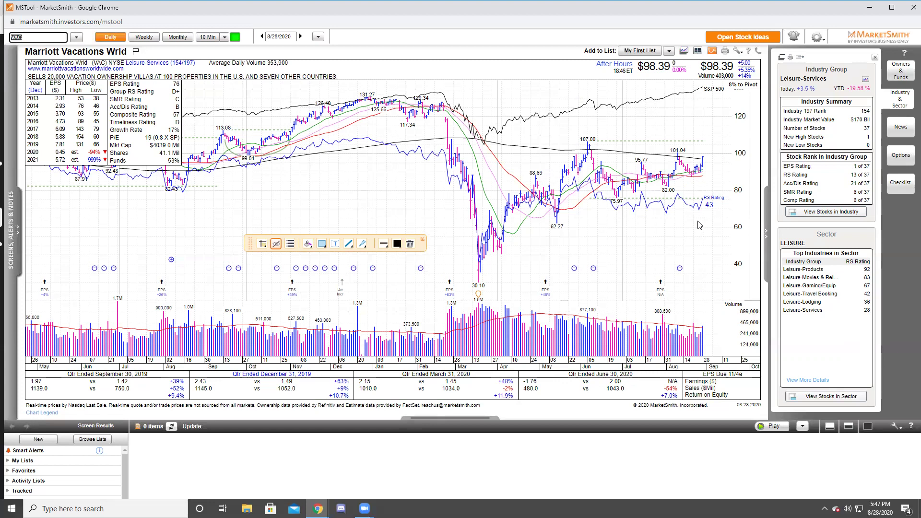
# - Load the Applied Materials (AMAT) chart, then enter the Xilinx (XLNX) symbol
pyautogui.write('AMAT')
pyautogui.press('Return')
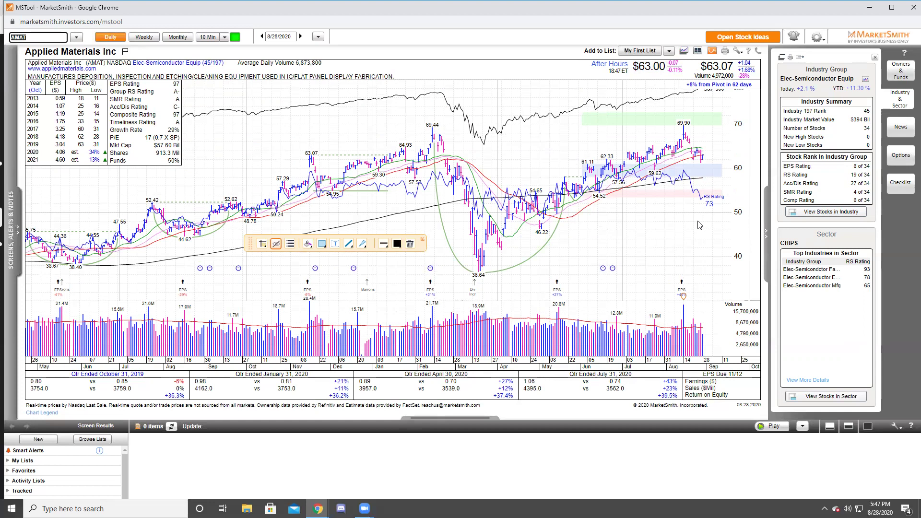
pyautogui.write('XLN')
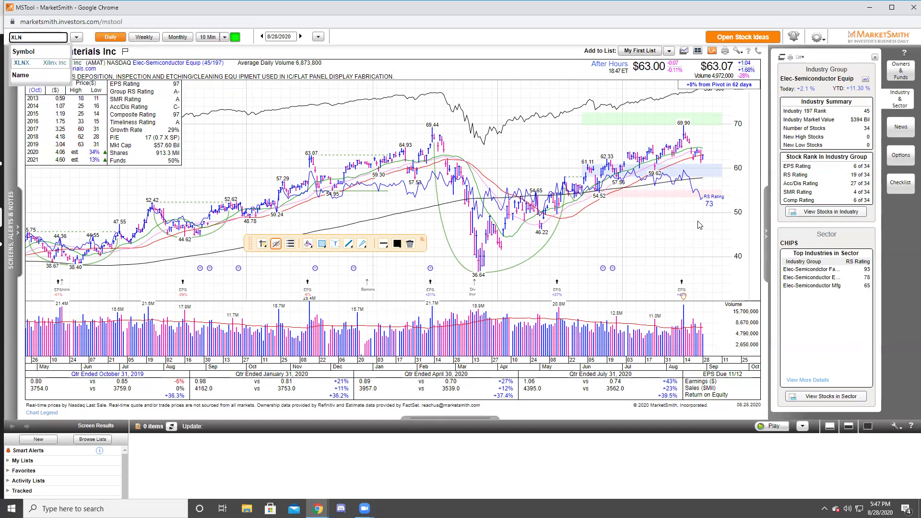
pyautogui.write('ZX')
pyautogui.press('Return')
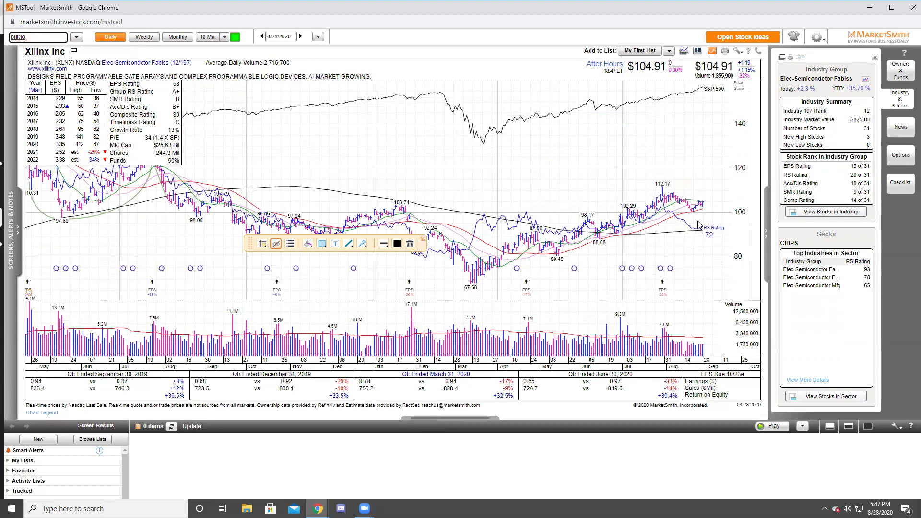
# - Load the Alteryx Inc Cl A (AYX) daily chart
pyautogui.write('AYX')
pyautogui.press('Return')
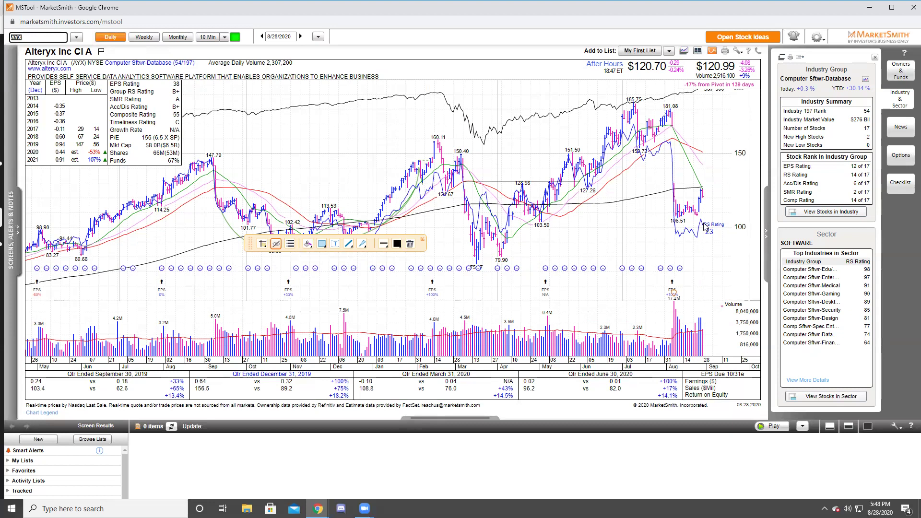
# - Load the Fortinet (FTNT) daily chart, then the Okta (OKTA) daily chart
pyautogui.write('FTNT')
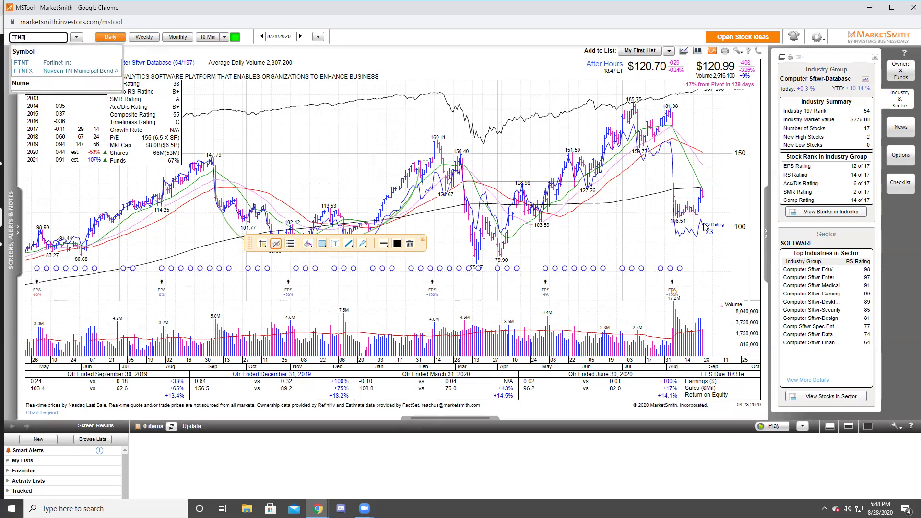
pyautogui.press('Return')
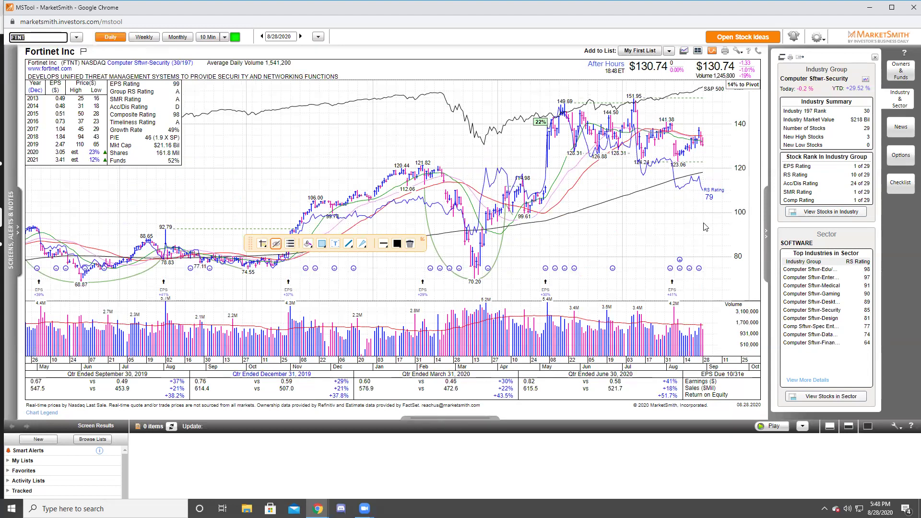
pyautogui.write('OKTA')
pyautogui.press('Return')
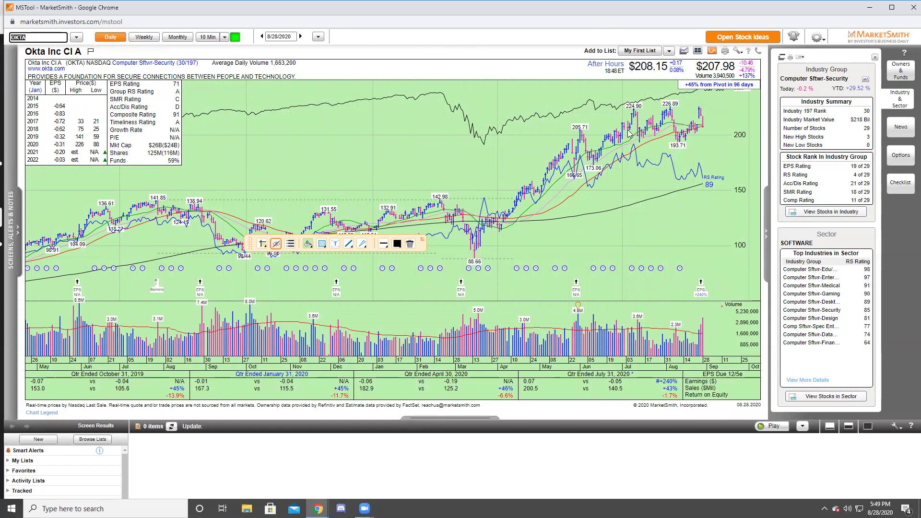
# - Load the ZS, CRWD and CYBR daily charts in turn, ending on Leidos (LDOS)
pyautogui.write('ZS')
pyautogui.press('Return')
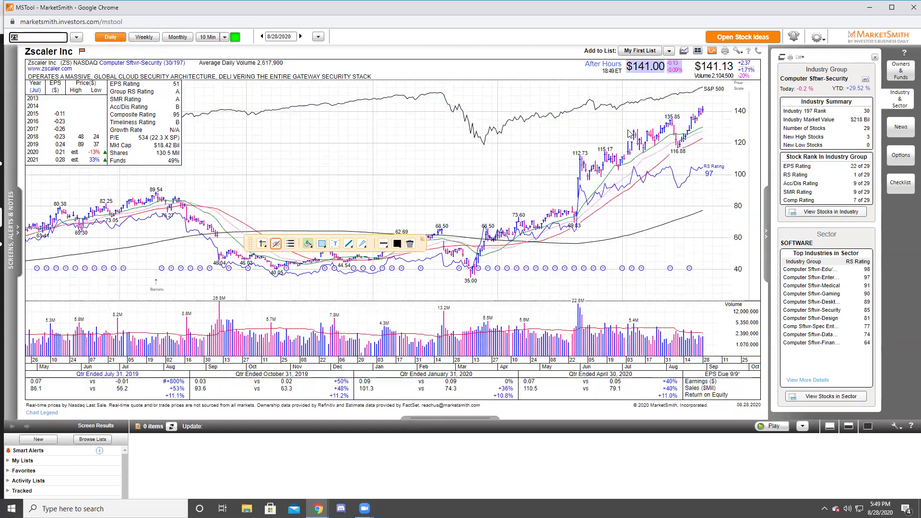
pyautogui.write('CRWD')
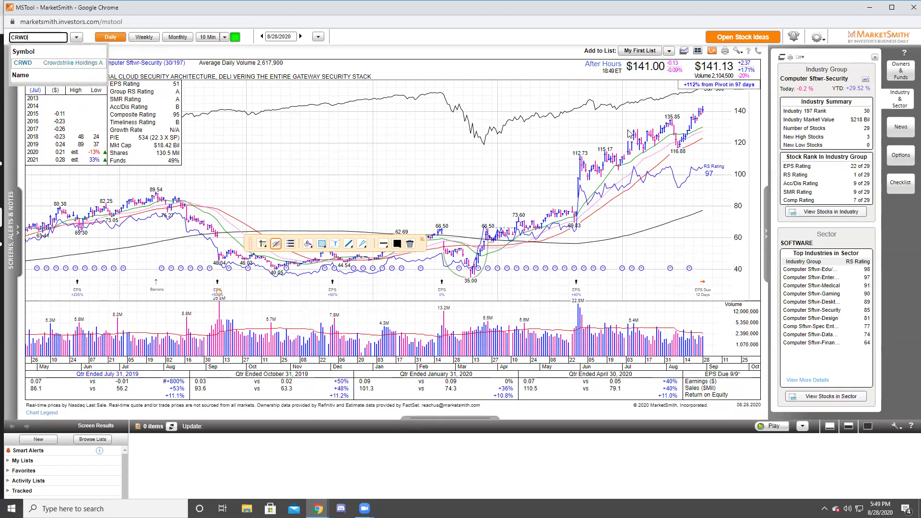
pyautogui.press('Return')
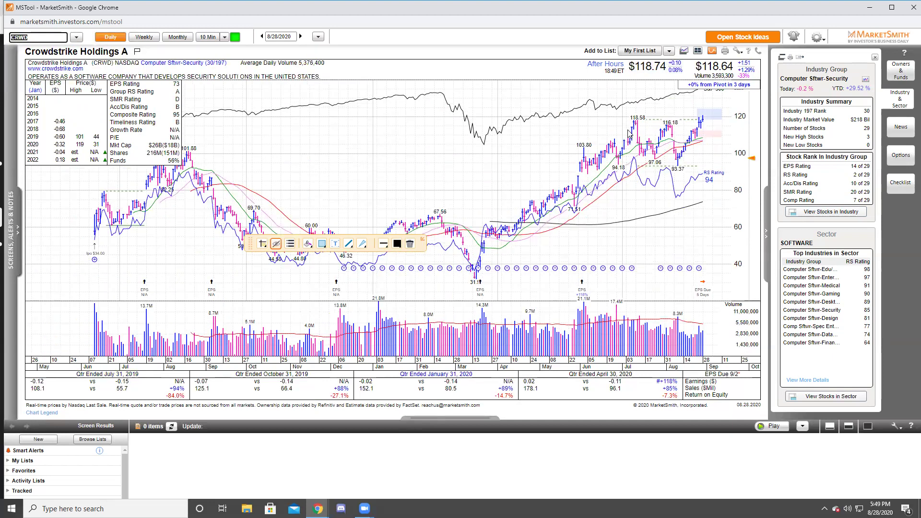
pyautogui.write('CYBR')
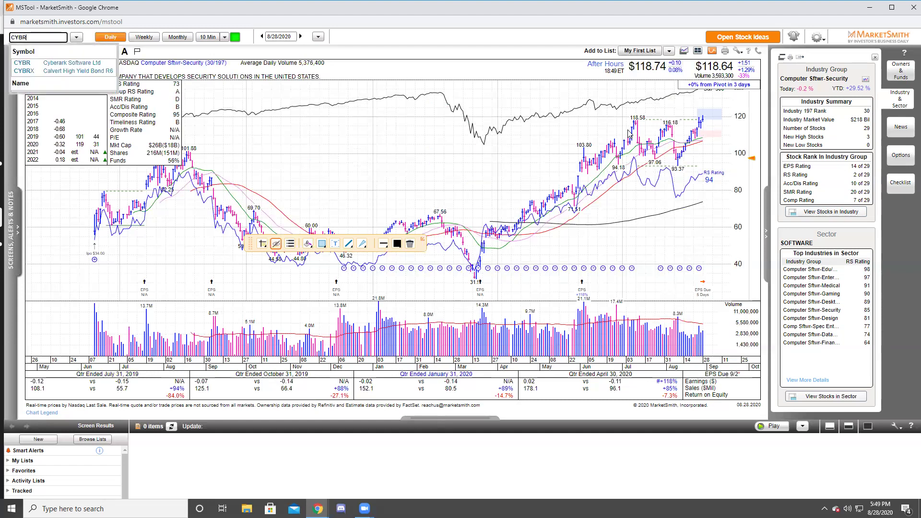
pyautogui.press('Return')
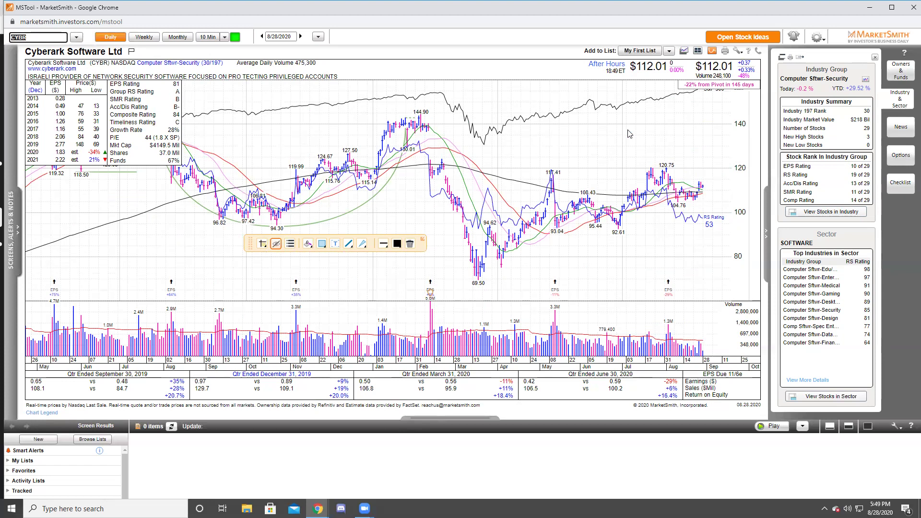
pyautogui.write('I')
pyautogui.write('LDOS')
pyautogui.press('Return')
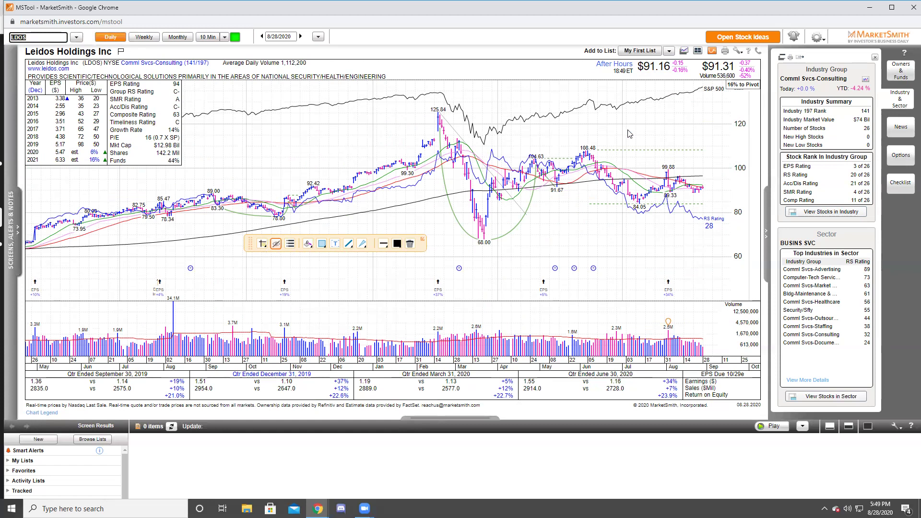
# - Show the HACK cyber security ETF chart, then reload the OKTA daily chart after fixing a ticker typo
pyautogui.write('HACK')
pyautogui.press('Return')
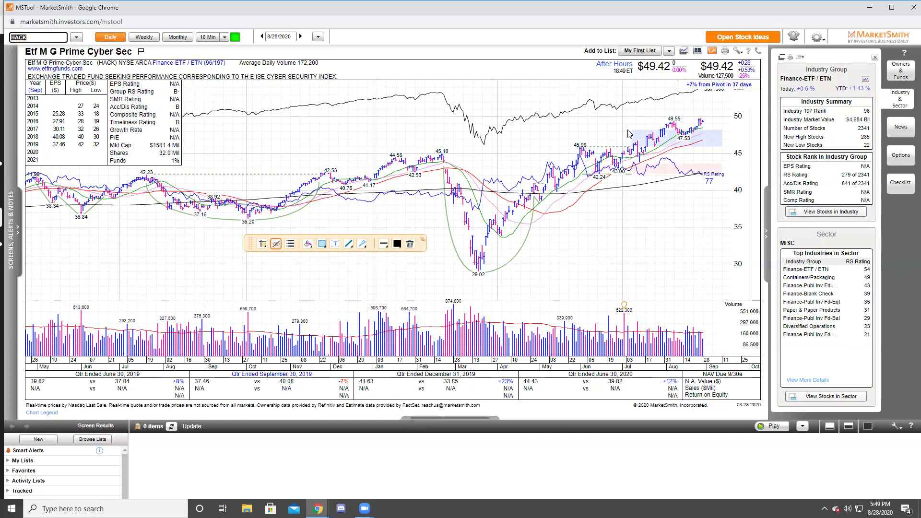
pyautogui.write('OJK')
pyautogui.press('BackSpace')
pyautogui.press('BackSpace')
pyautogui.write('KTA')
pyautogui.press('Return')
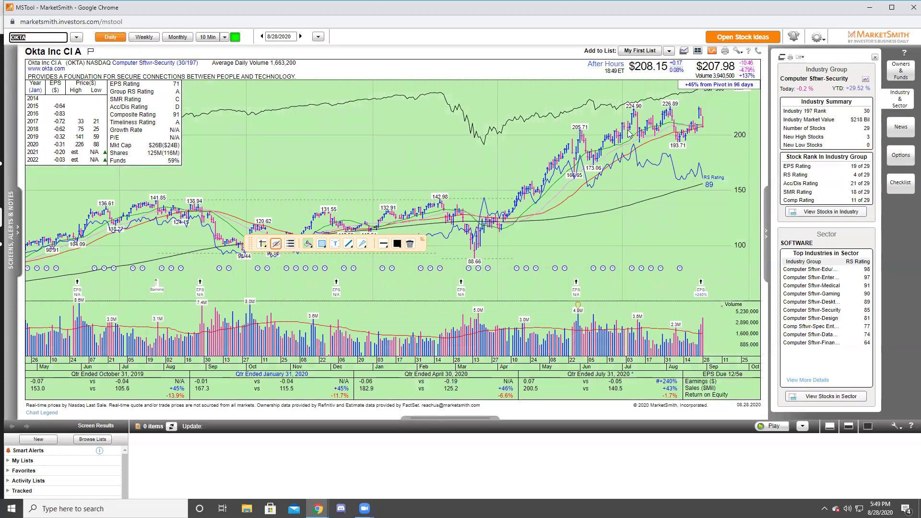
# - Pull up the WDAY daily chart, then the SKYY cloud ETF chart (+23% from its pivot)
pyautogui.write('WDAY')
pyautogui.press('Return')
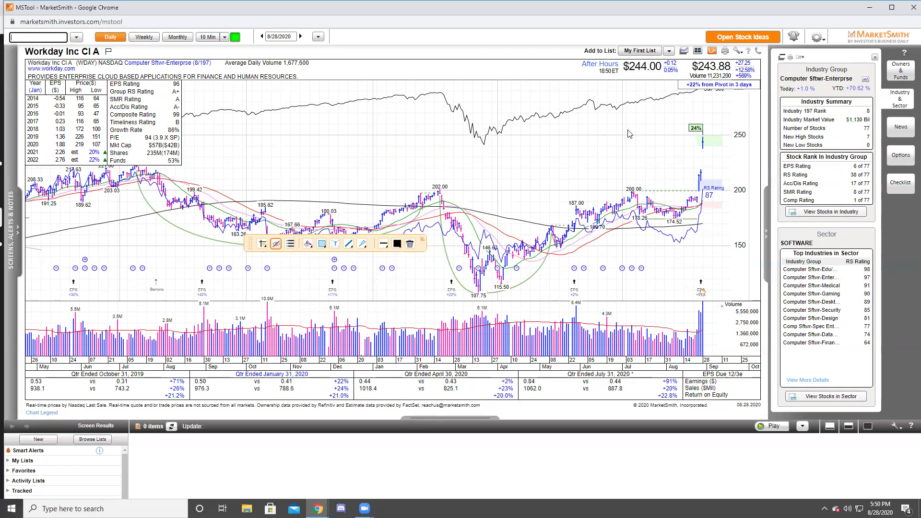
pyautogui.write('SKYY')
pyautogui.press('Return')
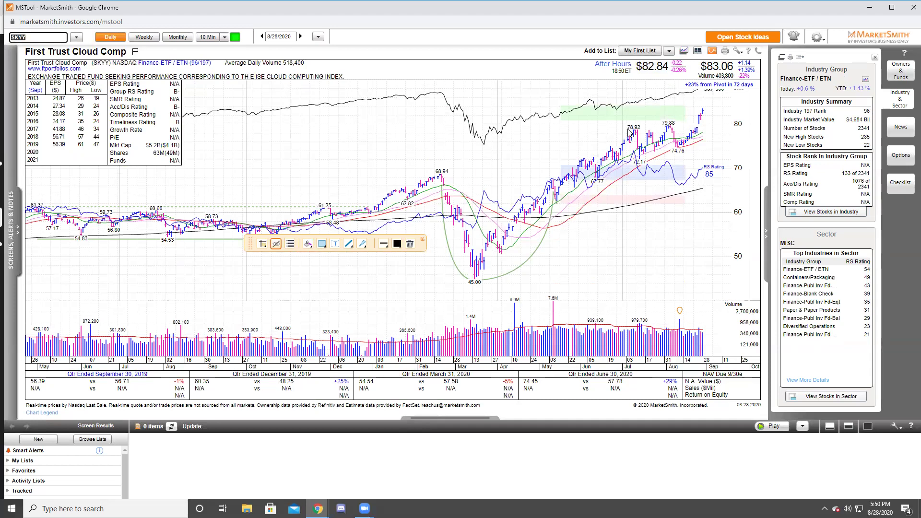
# - Enter HACK as the next ticker to compare against the SKYY cloud ETF chart
pyautogui.write('HACK')
pyautogui.press('Return')
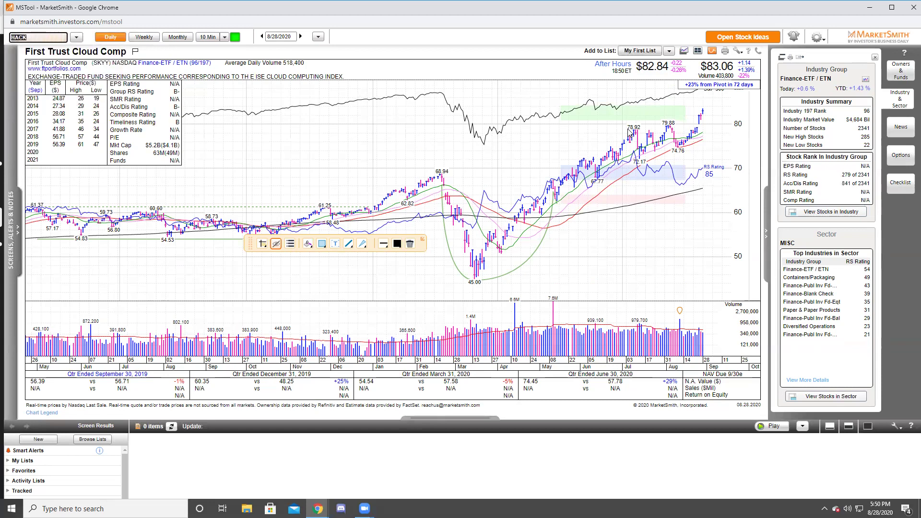